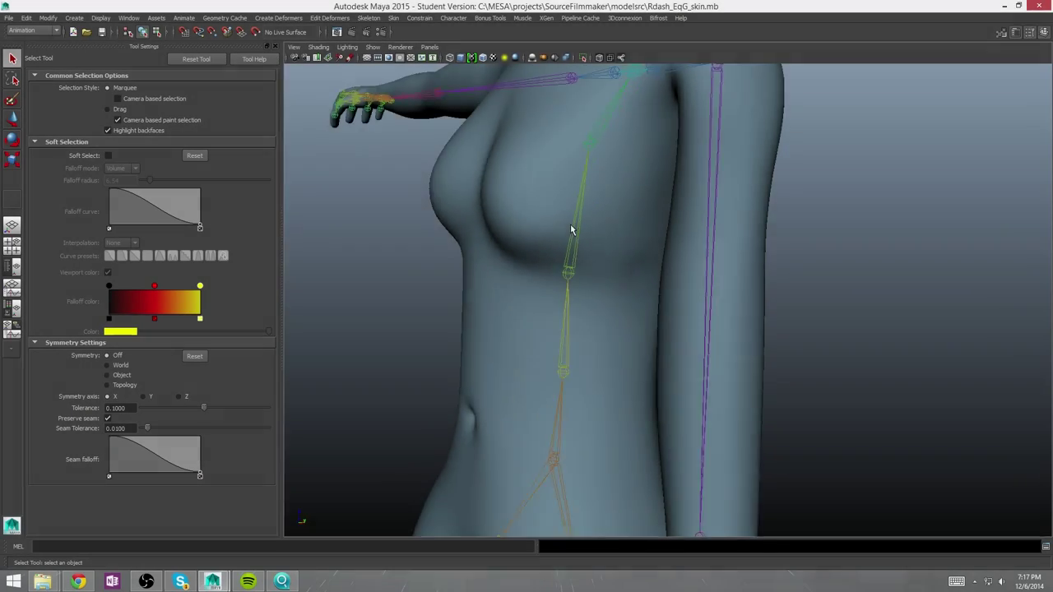
- Select the bip_lowerArm_L joint and switch to rotate to bend the left forearm
{"action": "mouse_move", "coordinate": [568, 230]}
{"action": "left_mouse_down", "text": "alt"}
{"action": "mouse_move", "coordinate": [611, 239]}
{"action": "mouse_move", "coordinate": [735, 362]}
{"action": "mouse_move", "coordinate": [700, 329]}
{"action": "mouse_move", "coordinate": [742, 357]}
{"action": "mouse_move", "coordinate": [738, 350]}
{"action": "left_mouse_up", "text": "alt"}
{"action": "left_click", "coordinate": [734, 362]}
{"action": "key", "text": "e"}
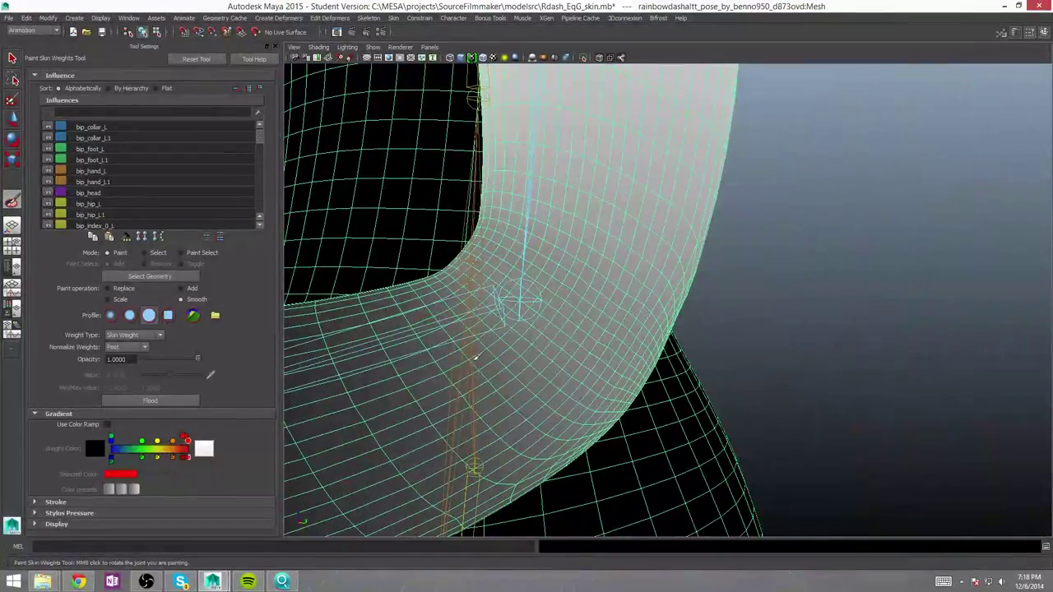
- Smooth the weights across the bent left elbow crease, checking it from several angles
{"action": "left_click_drag", "start_coordinate": [462, 345], "coordinate": [470, 346], "text": "alt"}
{"action": "mouse_move", "coordinate": [347, 304]}
{"action": "left_mouse_down", "text": "alt"}
{"action": "mouse_move", "coordinate": [536, 369]}
{"action": "mouse_move", "coordinate": [573, 395]}
{"action": "mouse_move", "coordinate": [568, 461]}
{"action": "mouse_move", "coordinate": [633, 481]}
{"action": "mouse_move", "coordinate": [616, 489]}
{"action": "left_mouse_up", "text": "alt"}
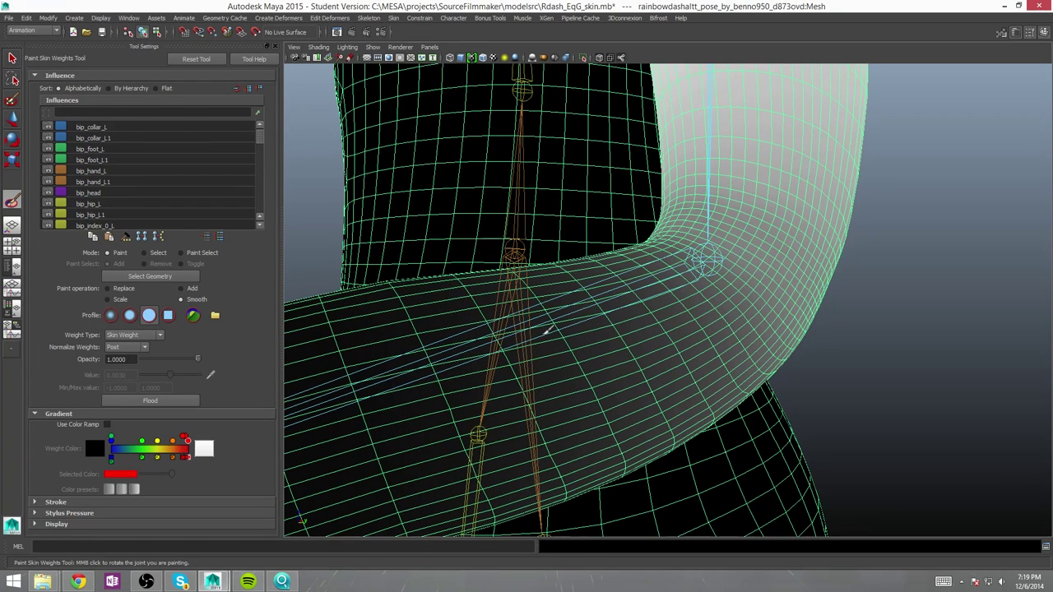
{"action": "left_click_drag", "start_coordinate": [409, 352], "coordinate": [516, 298], "text": "alt"}
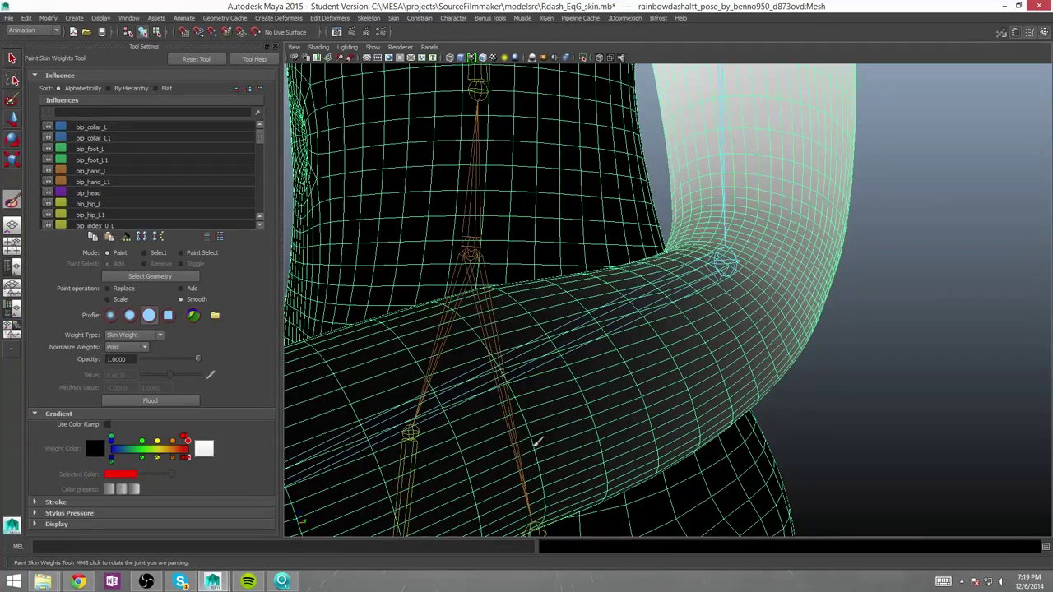
{"action": "left_click_drag", "start_coordinate": [564, 383], "coordinate": [631, 301], "text": "alt"}
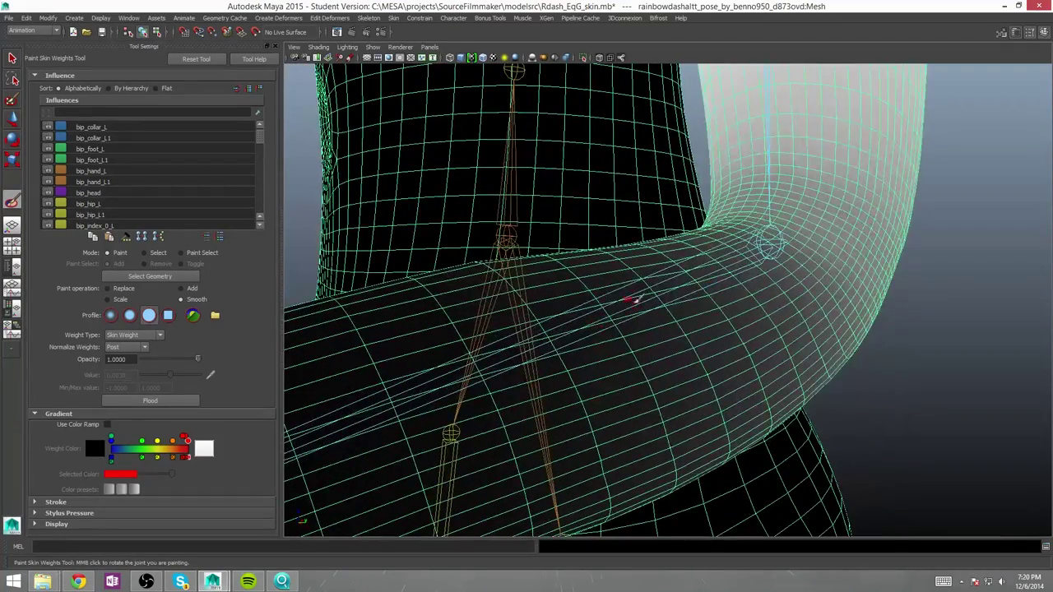
{"action": "left_click_drag", "start_coordinate": [600, 481], "coordinate": [610, 464], "text": "alt"}
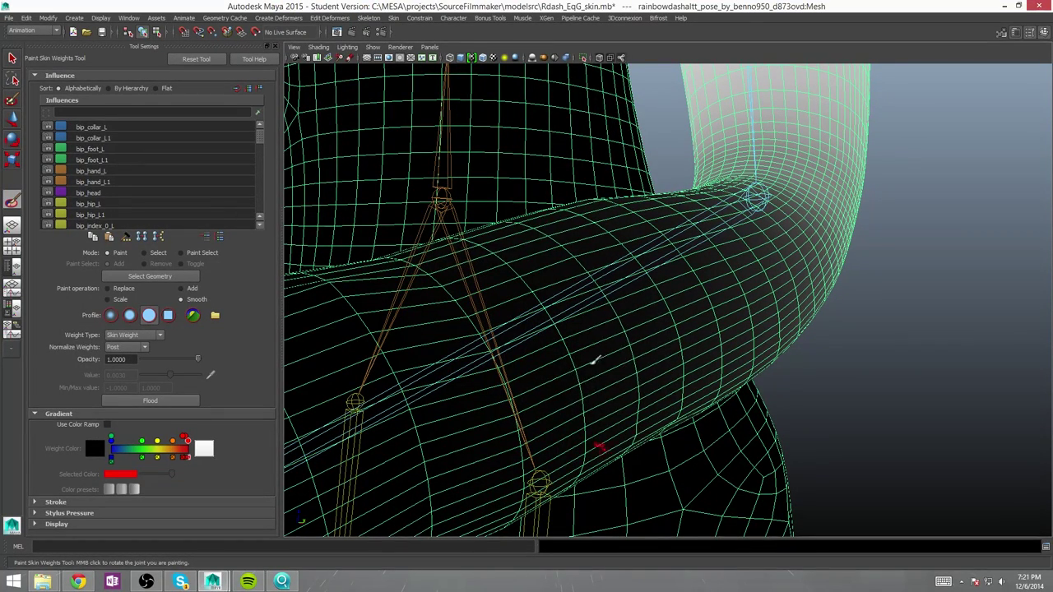
{"action": "left_click_drag", "start_coordinate": [608, 464], "coordinate": [513, 252], "text": "alt"}
{"action": "right_click_drag", "start_coordinate": [513, 251], "coordinate": [575, 346], "text": "alt"}
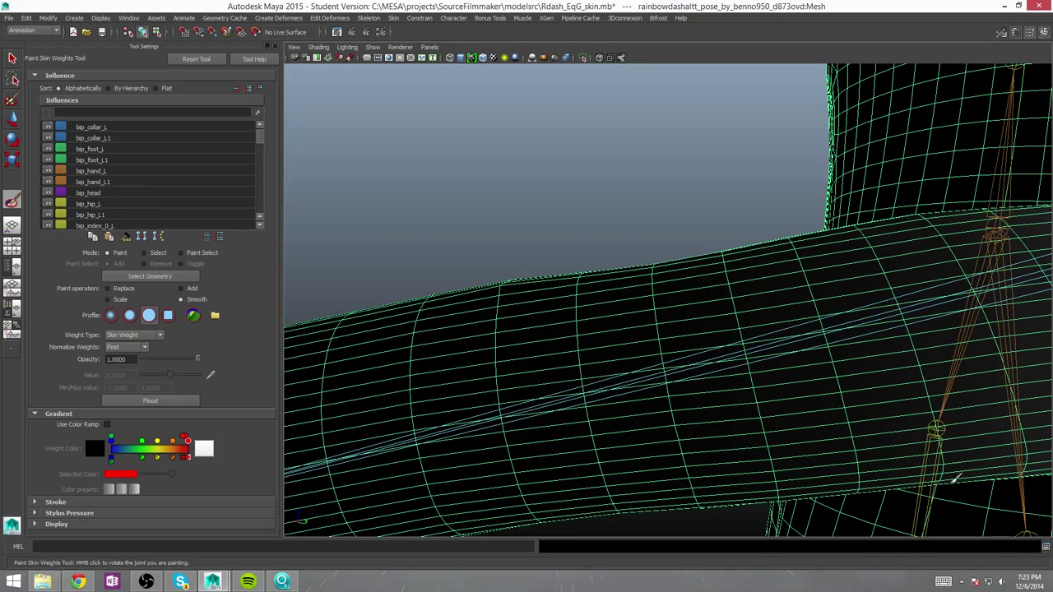
{"action": "left_click_drag", "start_coordinate": [1024, 356], "coordinate": [728, 405], "text": "alt"}
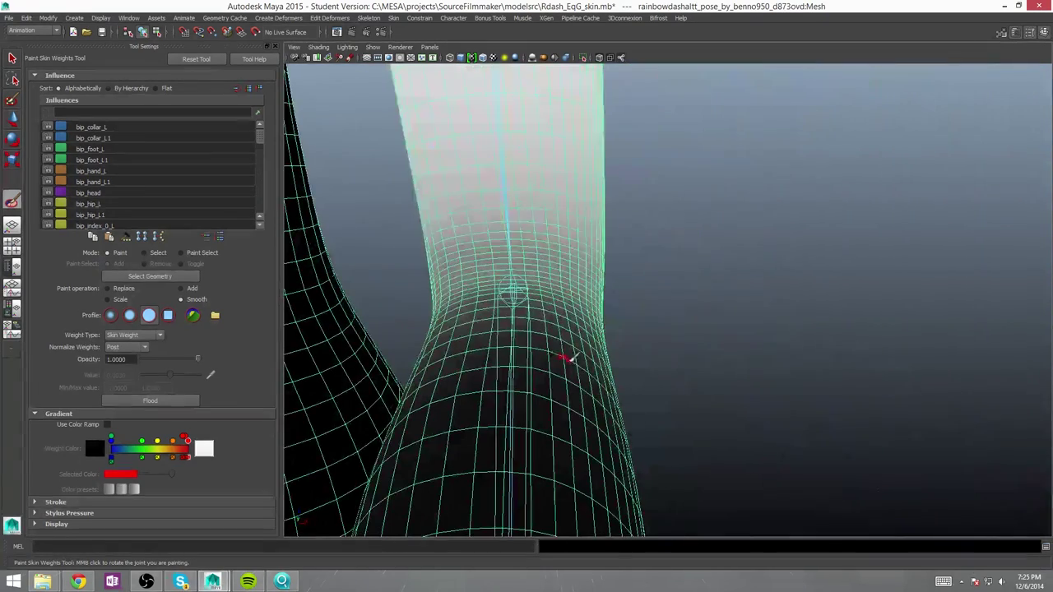
- Reveal the Stroke radius settings and bend the left leg sharply at the knee
{"action": "left_click", "coordinate": [55, 501]}
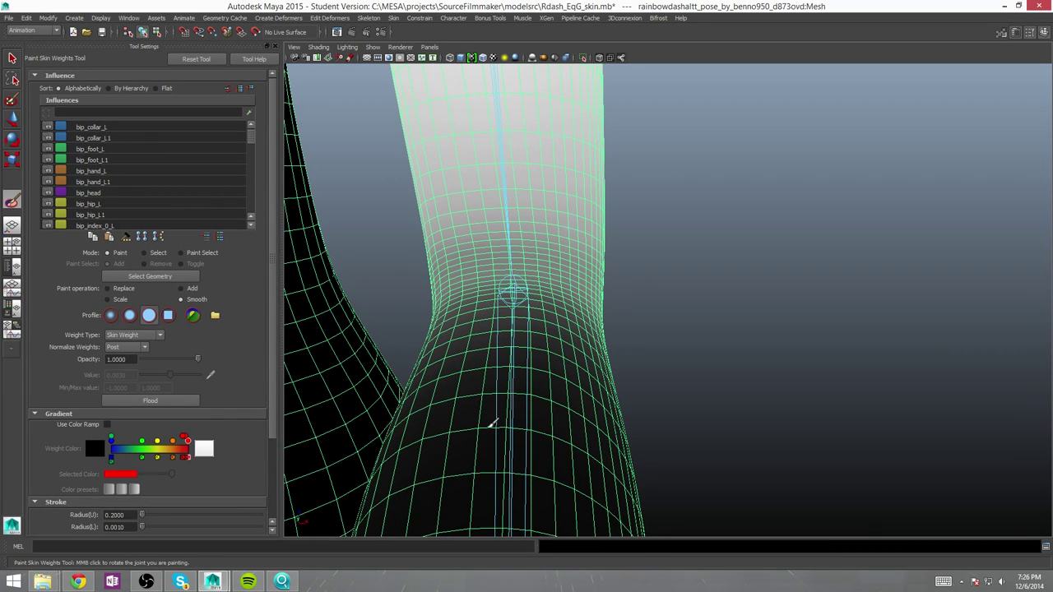
{"action": "mouse_move", "coordinate": [585, 392]}
{"action": "left_mouse_down", "text": "alt"}
{"action": "mouse_move", "coordinate": [557, 413]}
{"action": "mouse_move", "coordinate": [463, 398]}
{"action": "left_mouse_up", "text": "alt"}
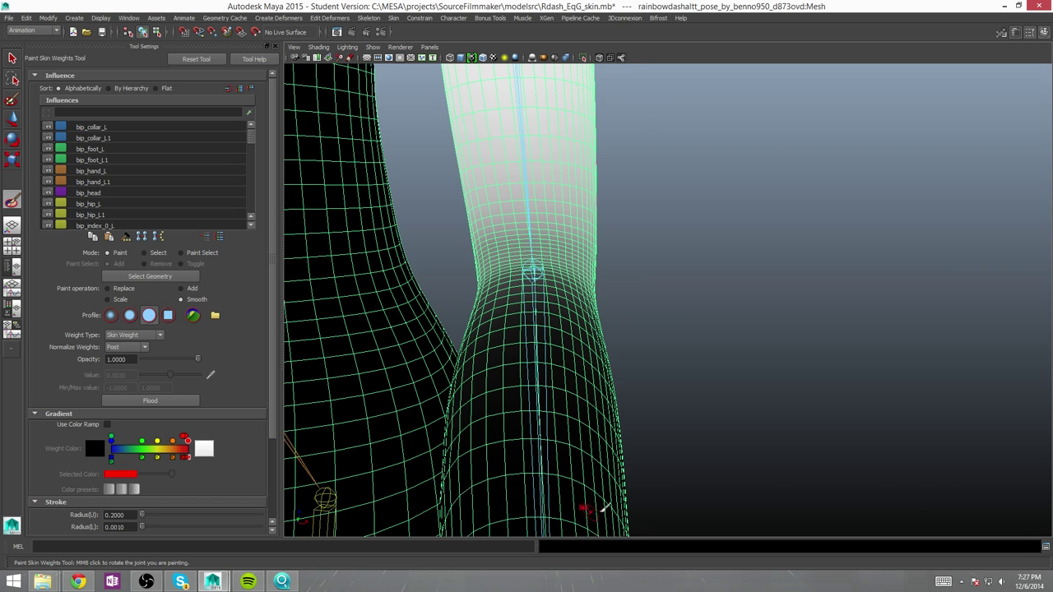
{"action": "middle_click_drag", "start_coordinate": [535, 514], "coordinate": [556, 406]}
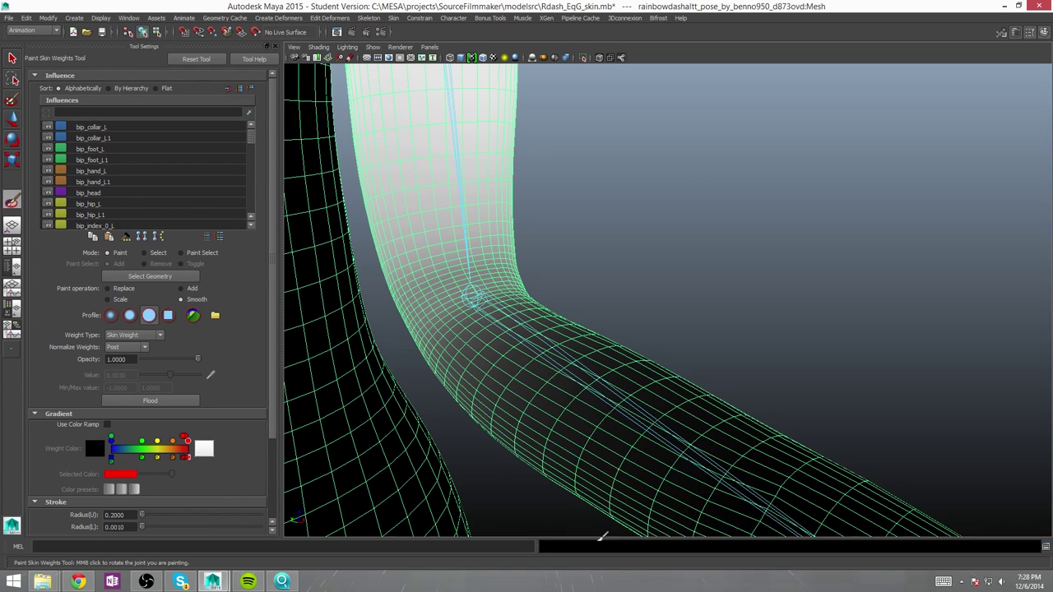
- Inspect the bent knee's deformation from several angles around the leg
{"action": "left_click_drag", "start_coordinate": [536, 434], "coordinate": [680, 371], "text": "alt"}
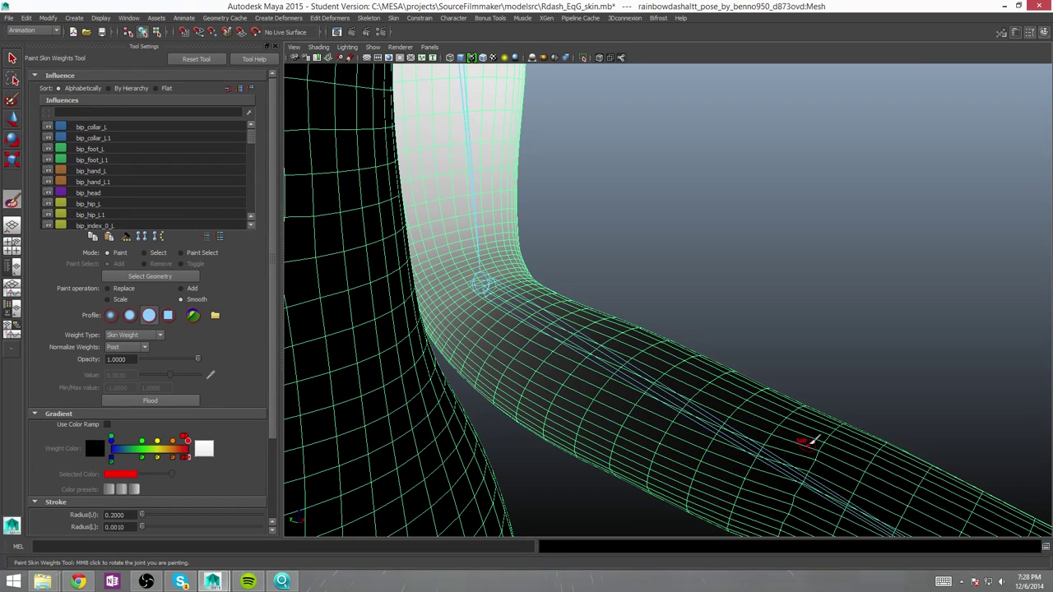
{"action": "left_click_drag", "start_coordinate": [773, 522], "coordinate": [722, 428], "text": "alt"}
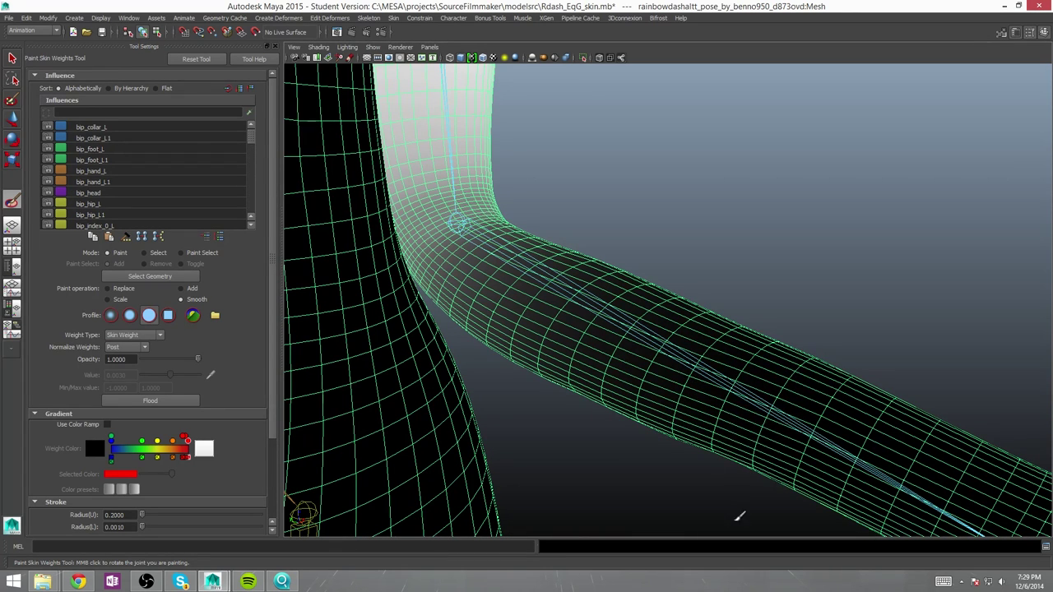
{"action": "left_click_drag", "start_coordinate": [771, 361], "coordinate": [787, 349], "text": "alt"}
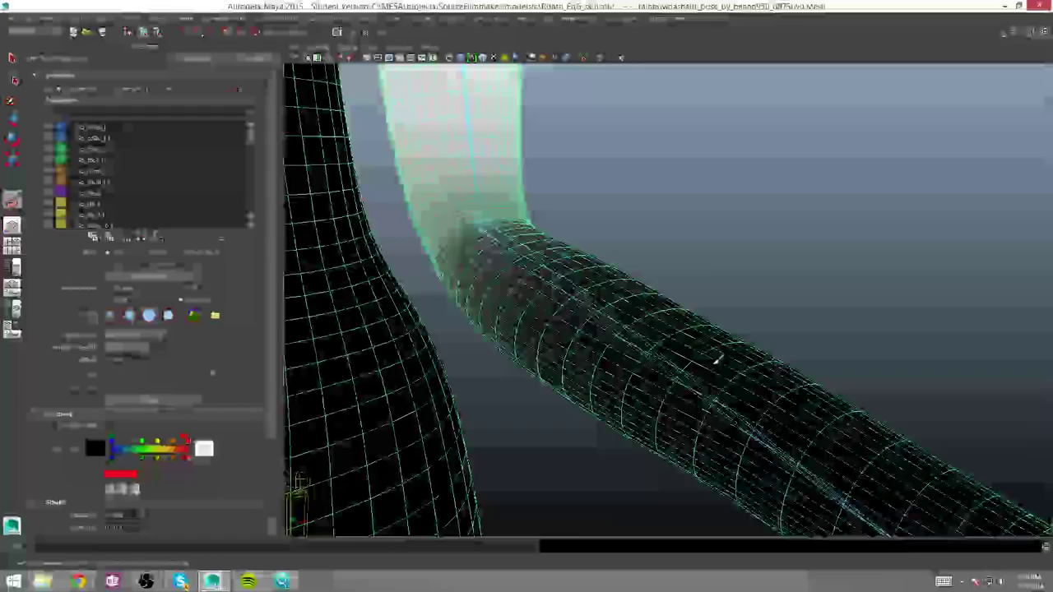
{"action": "mouse_move", "coordinate": [679, 376]}
{"action": "left_mouse_down", "text": "alt"}
{"action": "mouse_move", "coordinate": [665, 463]}
{"action": "mouse_move", "coordinate": [563, 375]}
{"action": "left_mouse_up", "text": "alt"}
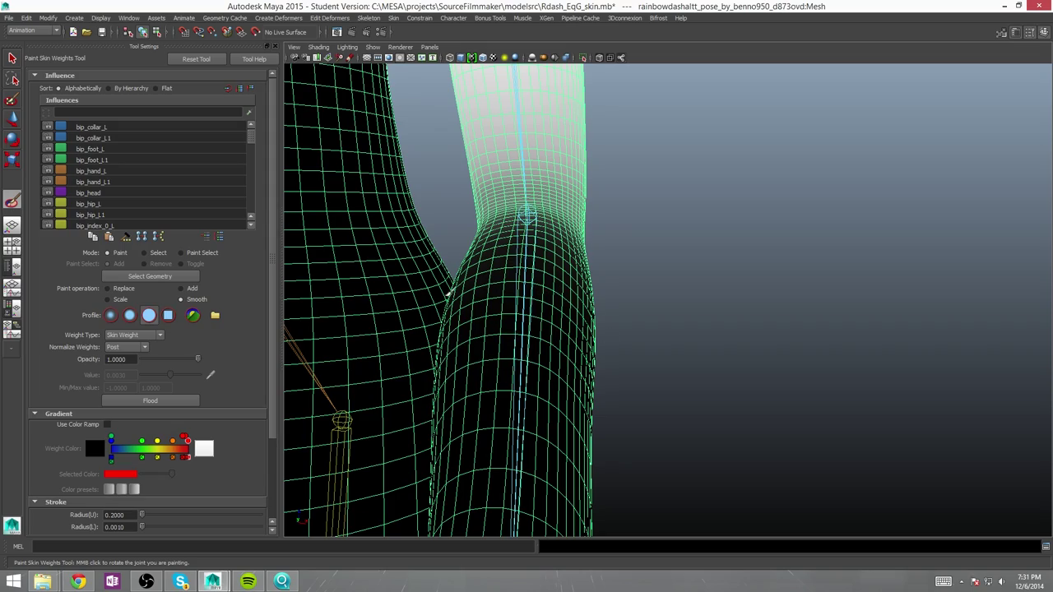
{"action": "mouse_move", "coordinate": [512, 427]}
{"action": "left_mouse_down", "text": "alt"}
{"action": "mouse_move", "coordinate": [564, 430]}
{"action": "mouse_move", "coordinate": [623, 219]}
{"action": "mouse_move", "coordinate": [650, 219]}
{"action": "mouse_move", "coordinate": [676, 277]}
{"action": "mouse_move", "coordinate": [646, 319]}
{"action": "mouse_move", "coordinate": [787, 245]}
{"action": "left_mouse_up", "text": "alt"}
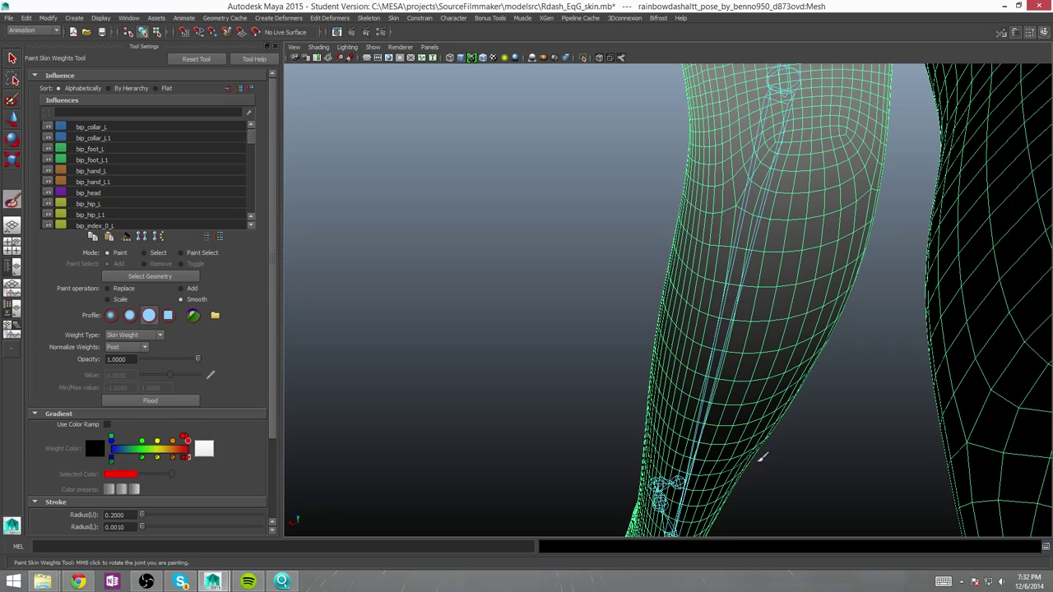
{"action": "mouse_move", "coordinate": [673, 493]}
{"action": "left_mouse_down", "text": "alt"}
{"action": "mouse_move", "coordinate": [704, 463]}
{"action": "mouse_move", "coordinate": [822, 411]}
{"action": "mouse_move", "coordinate": [837, 321]}
{"action": "mouse_move", "coordinate": [700, 184]}
{"action": "left_mouse_up", "text": "alt"}
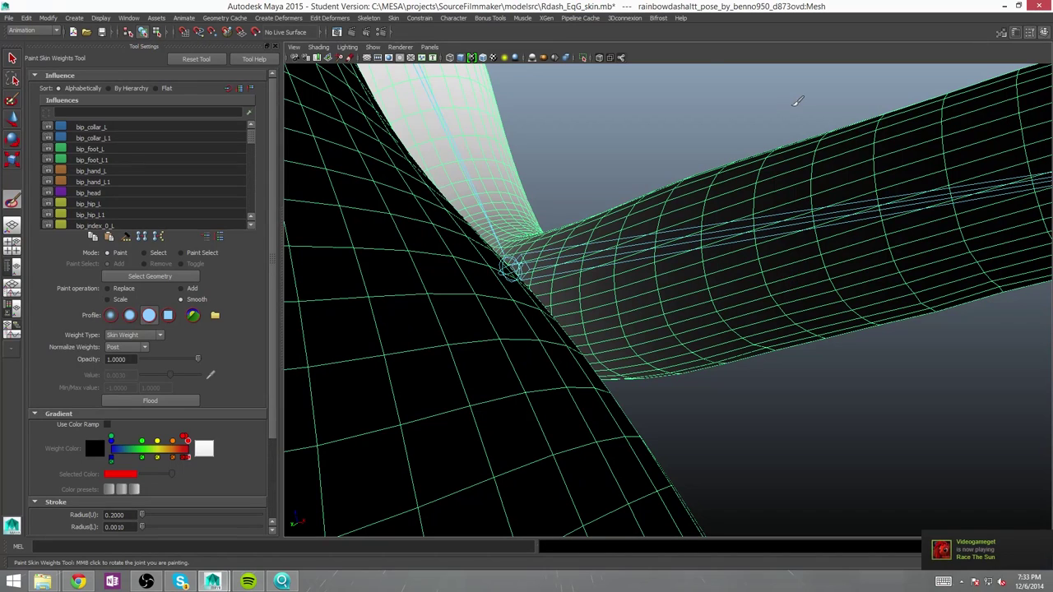
- Smooth the weights over the bent knee, then rotate the lower leg to test the bend
{"action": "left_click_drag", "start_coordinate": [561, 94], "coordinate": [625, 344], "text": "alt"}
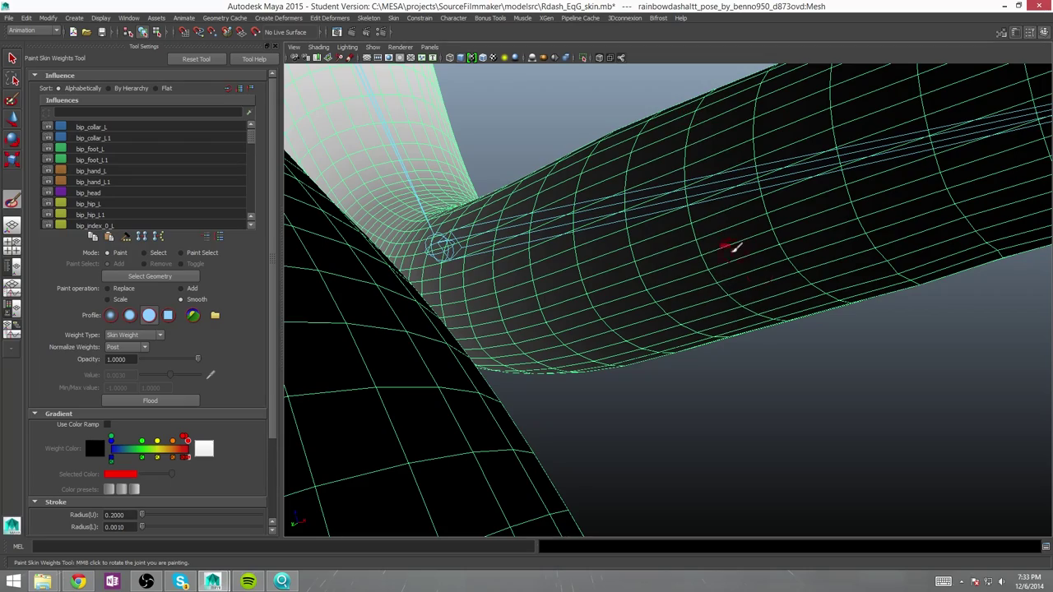
{"action": "mouse_move", "coordinate": [811, 277]}
{"action": "left_mouse_down", "text": "alt"}
{"action": "mouse_move", "coordinate": [771, 89]}
{"action": "mouse_move", "coordinate": [752, 176]}
{"action": "left_mouse_up", "text": "alt"}
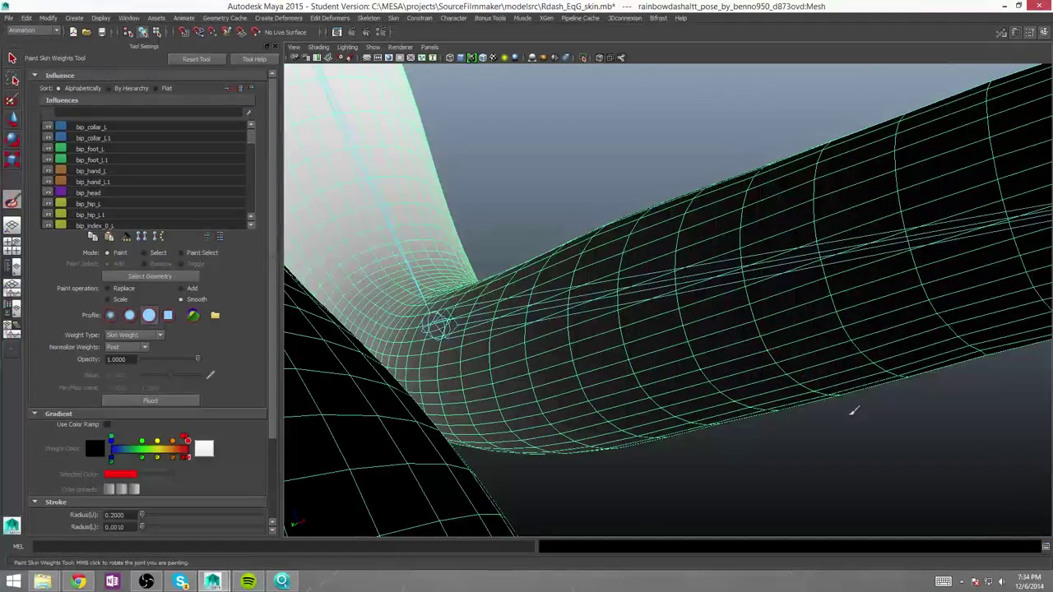
{"action": "left_click_drag", "start_coordinate": [787, 293], "coordinate": [735, 205], "text": "alt"}
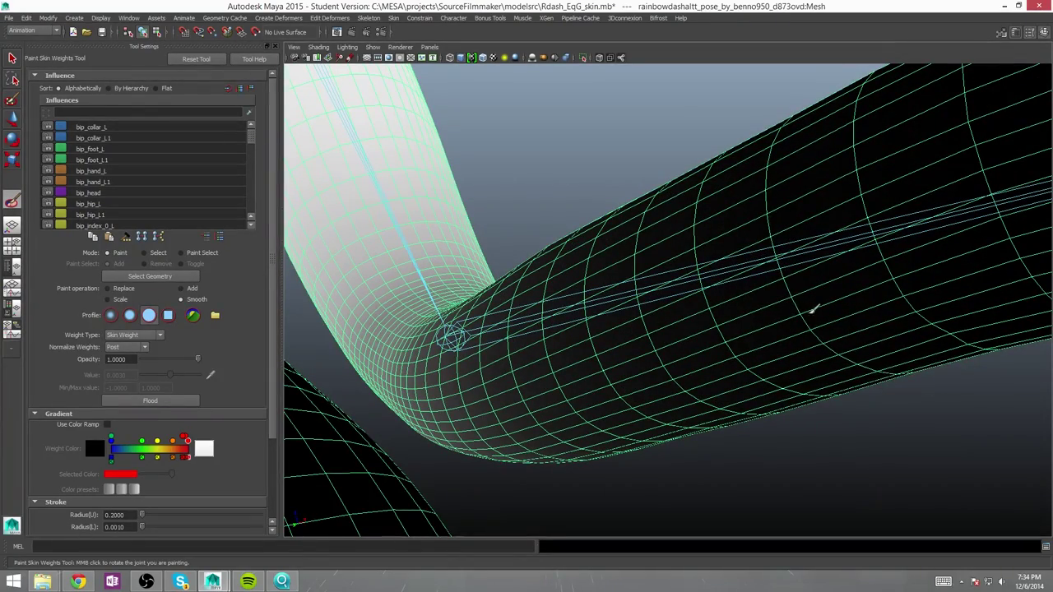
{"action": "left_click_drag", "start_coordinate": [776, 228], "coordinate": [802, 348], "text": "alt"}
{"action": "mouse_move", "coordinate": [728, 379]}
{"action": "left_mouse_down", "text": "alt"}
{"action": "mouse_move", "coordinate": [825, 304]}
{"action": "mouse_move", "coordinate": [900, 369]}
{"action": "mouse_move", "coordinate": [733, 206]}
{"action": "left_mouse_up", "text": "alt"}
{"action": "mouse_move", "coordinate": [731, 313]}
{"action": "left_mouse_down", "text": "alt"}
{"action": "mouse_move", "coordinate": [787, 418]}
{"action": "mouse_move", "coordinate": [729, 301]}
{"action": "mouse_move", "coordinate": [663, 305]}
{"action": "left_mouse_up", "text": "alt"}
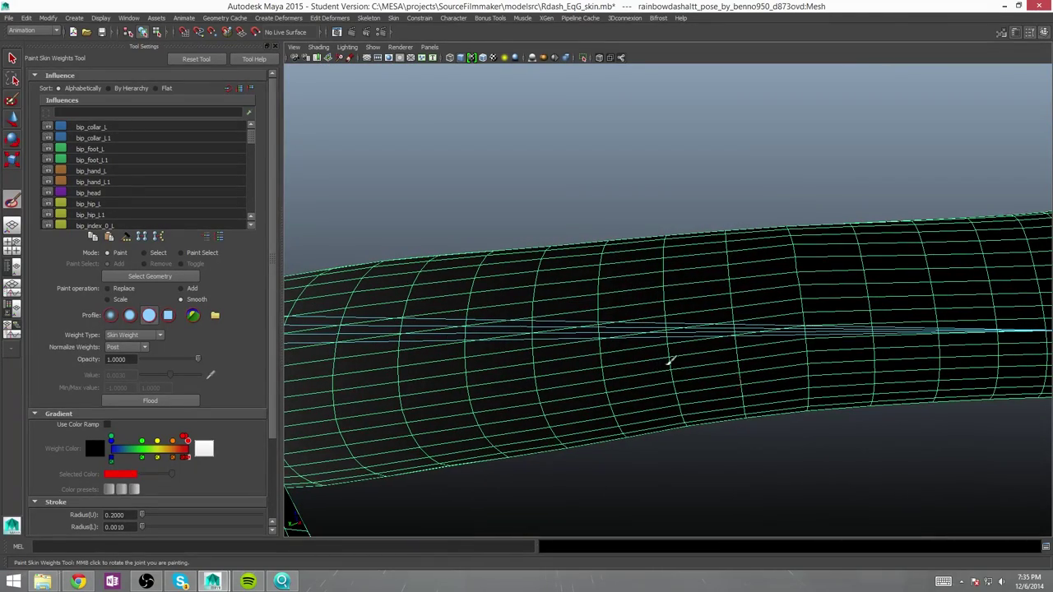
{"action": "left_click_drag", "start_coordinate": [667, 383], "coordinate": [616, 422], "text": "alt"}
{"action": "mouse_move", "coordinate": [474, 268]}
{"action": "left_mouse_down", "text": "alt"}
{"action": "mouse_move", "coordinate": [437, 266]}
{"action": "mouse_move", "coordinate": [452, 415]}
{"action": "left_mouse_up", "text": "alt"}
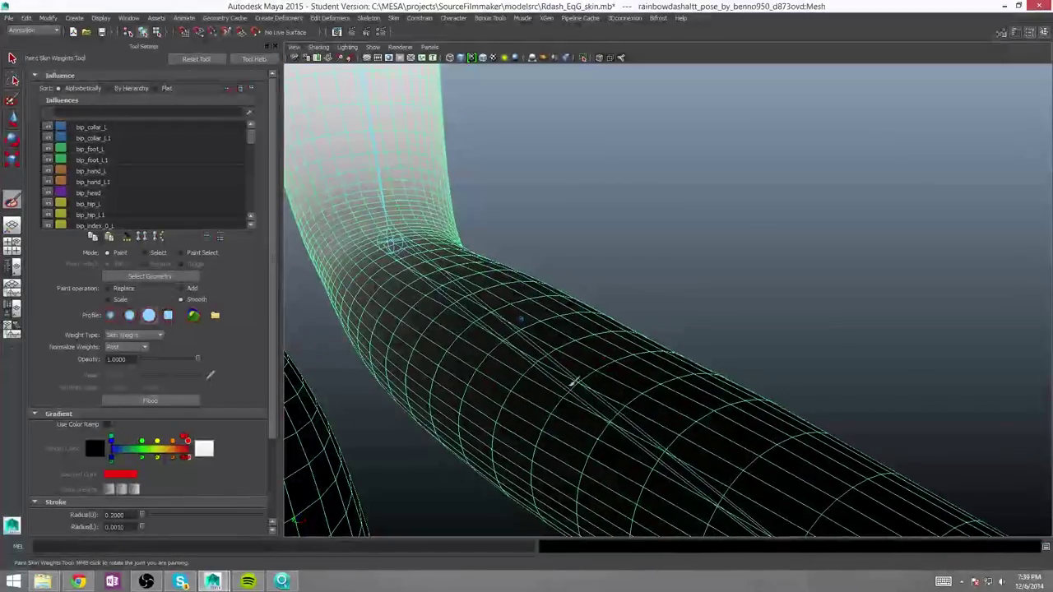
{"action": "middle_click_drag", "start_coordinate": [470, 284], "coordinate": [489, 296]}
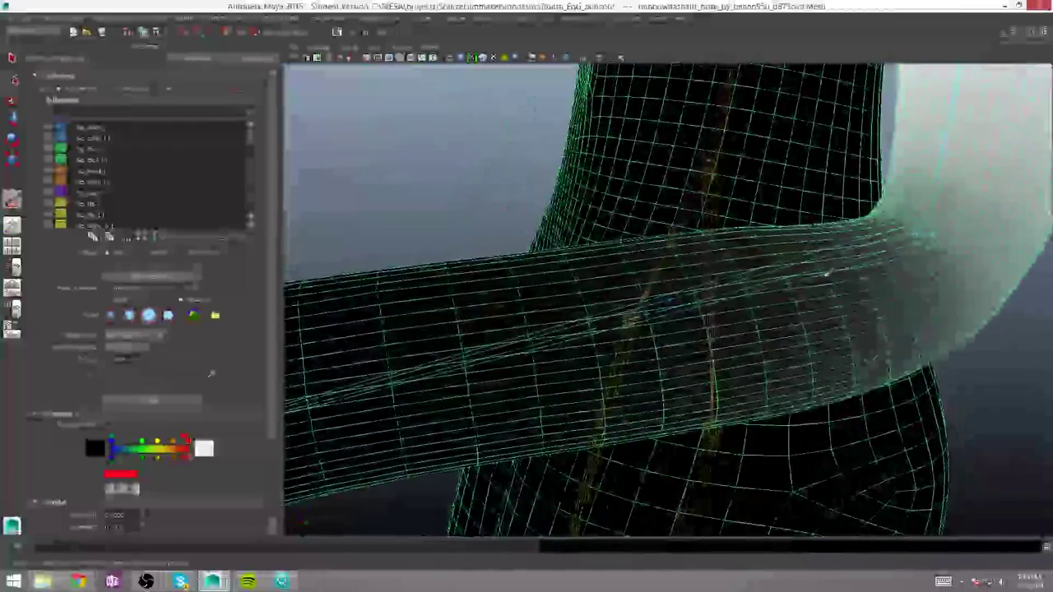
{"action": "mouse_move", "coordinate": [828, 206]}
{"action": "left_mouse_down", "text": "alt"}
{"action": "mouse_move", "coordinate": [763, 293]}
{"action": "mouse_move", "coordinate": [874, 379]}
{"action": "left_mouse_up", "text": "alt"}
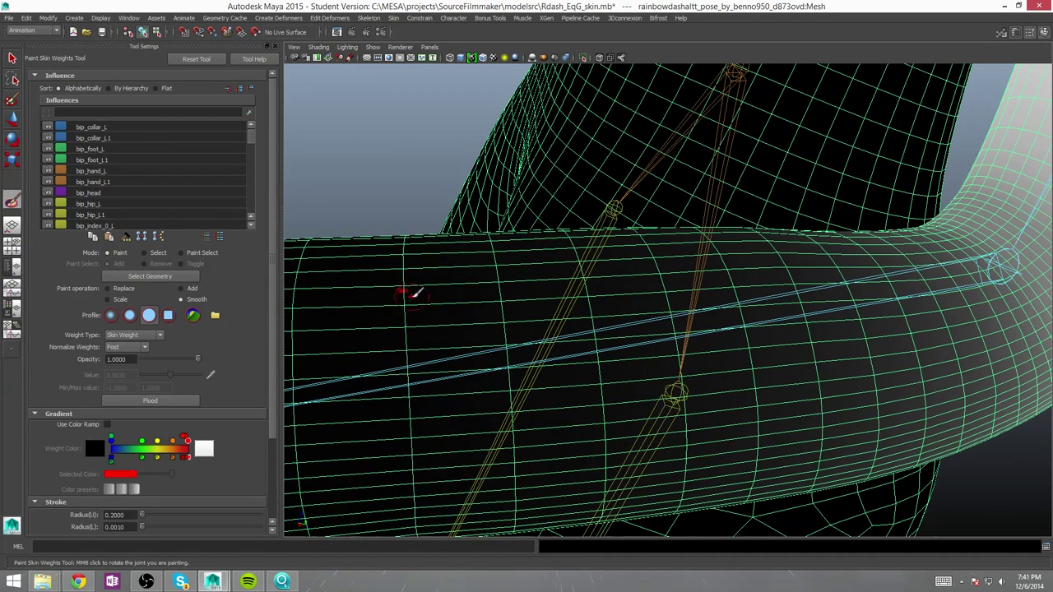
{"action": "left_click_drag", "start_coordinate": [500, 369], "coordinate": [809, 251], "text": "alt"}
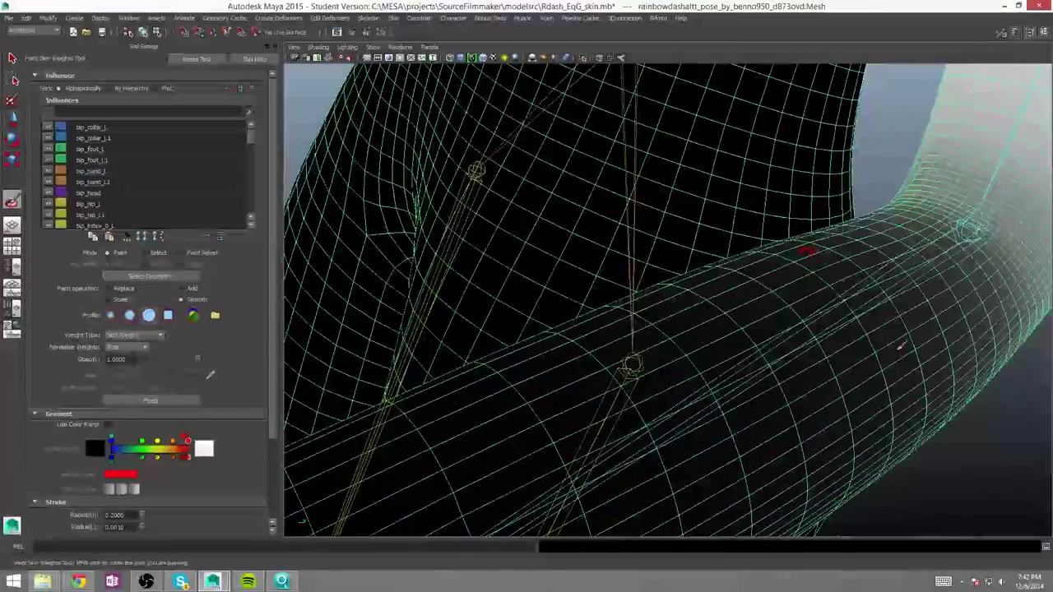
{"action": "left_click_drag", "start_coordinate": [840, 261], "coordinate": [794, 286], "text": "alt"}
{"action": "left_click_drag", "start_coordinate": [847, 355], "coordinate": [834, 298], "text": "alt"}
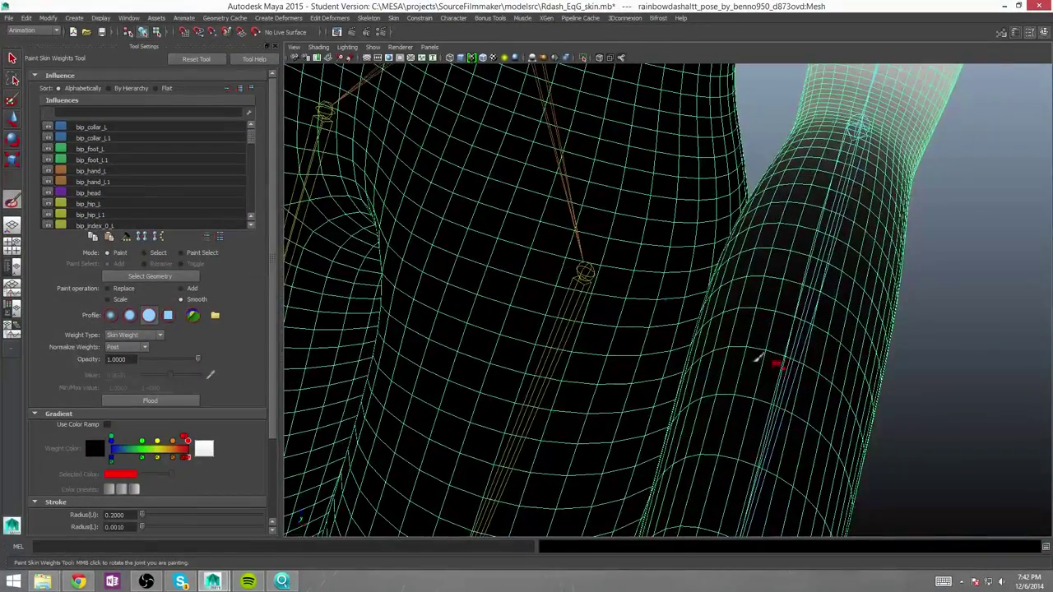
{"action": "mouse_move", "coordinate": [773, 368]}
{"action": "left_mouse_down", "text": "alt"}
{"action": "mouse_move", "coordinate": [650, 252]}
{"action": "mouse_move", "coordinate": [710, 357]}
{"action": "left_mouse_up", "text": "alt"}
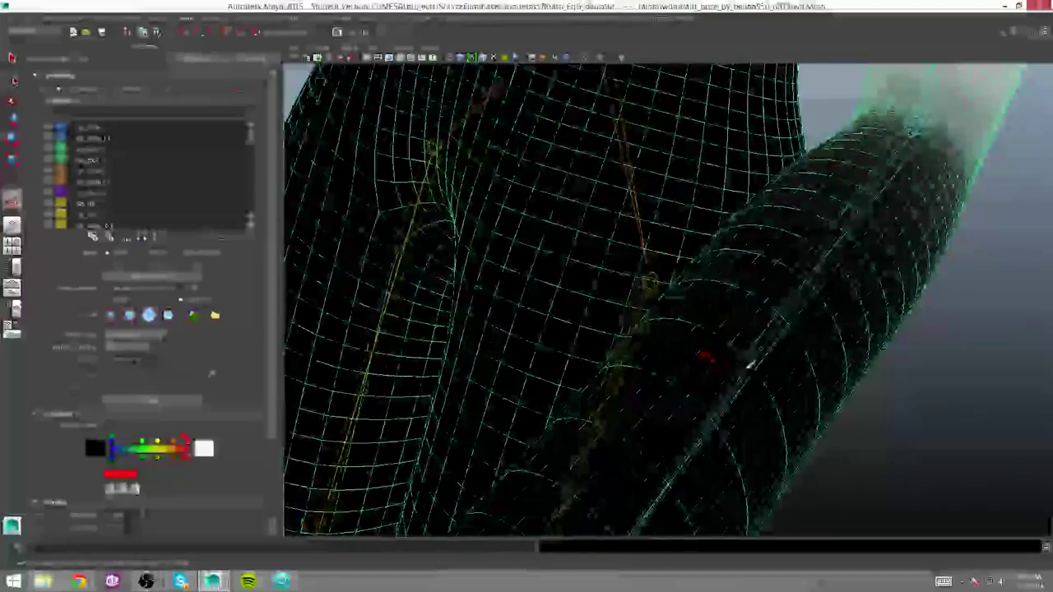
{"action": "mouse_move", "coordinate": [649, 371]}
{"action": "left_mouse_down", "text": "alt"}
{"action": "mouse_move", "coordinate": [747, 458]}
{"action": "mouse_move", "coordinate": [770, 493]}
{"action": "left_mouse_up", "text": "alt"}
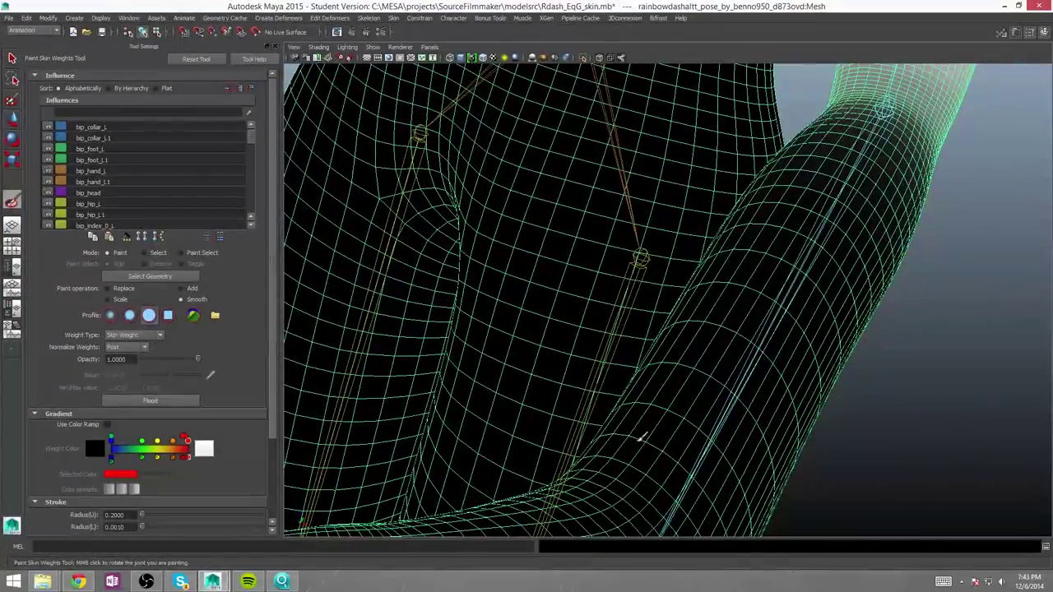
{"action": "left_click_drag", "start_coordinate": [649, 442], "coordinate": [727, 505], "text": "alt"}
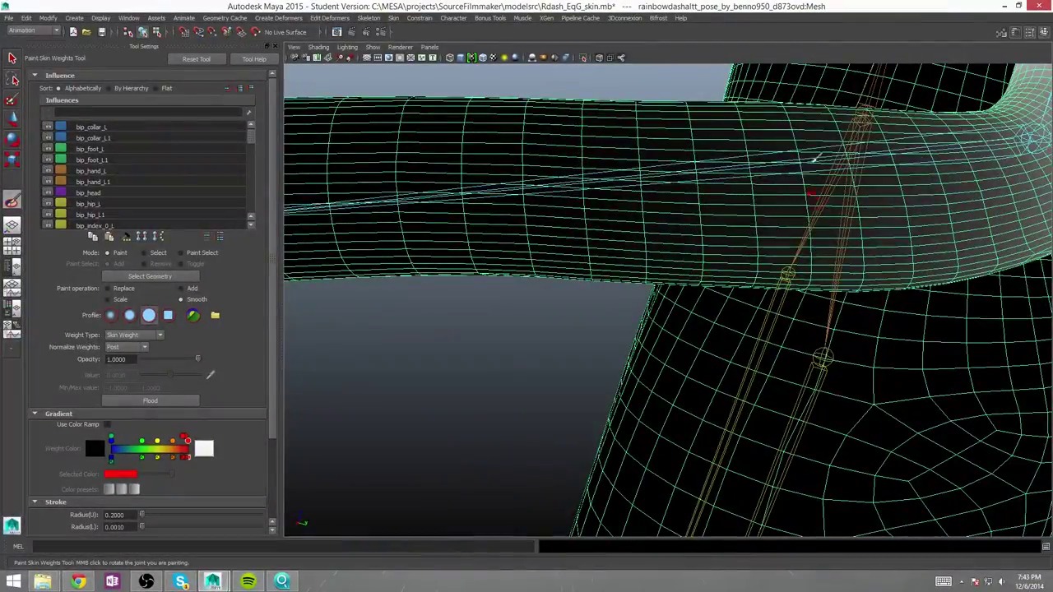
{"action": "left_click_drag", "start_coordinate": [822, 218], "coordinate": [750, 169], "text": "alt"}
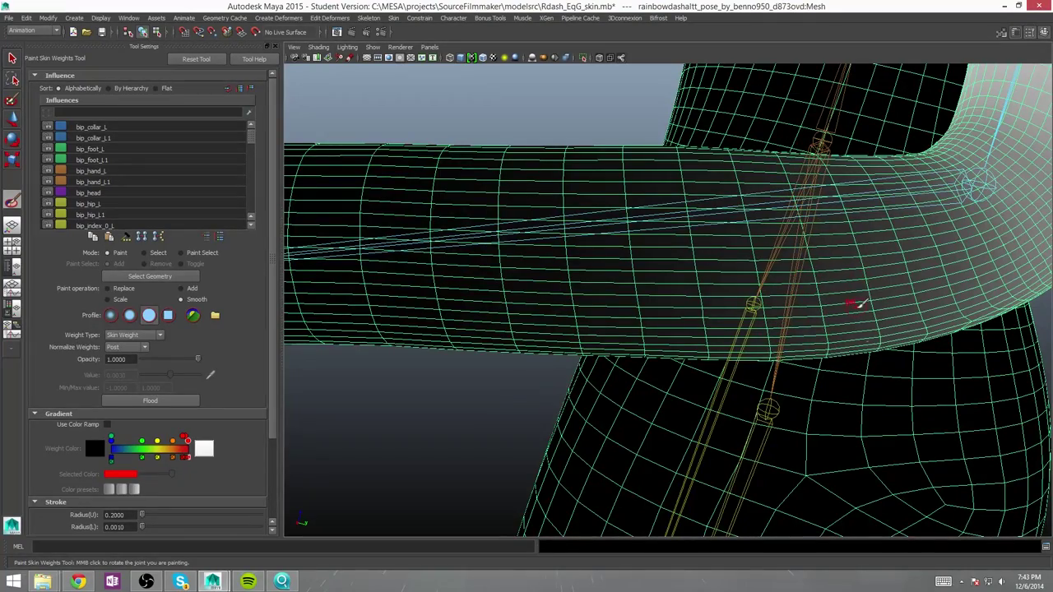
{"action": "left_click_drag", "start_coordinate": [868, 339], "coordinate": [765, 254], "text": "alt"}
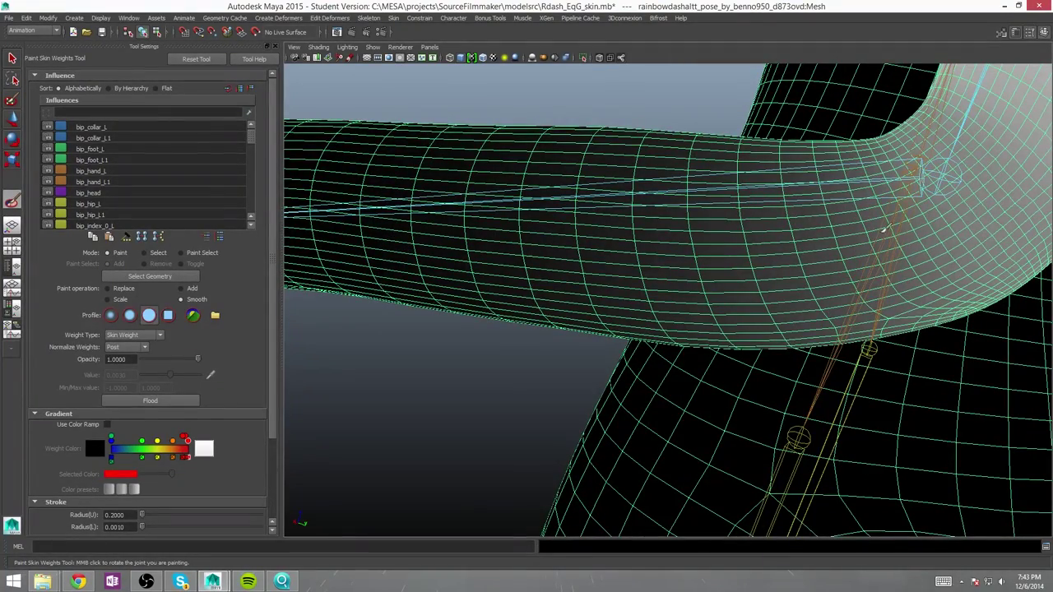
{"action": "left_click_drag", "start_coordinate": [976, 274], "coordinate": [852, 128], "text": "alt"}
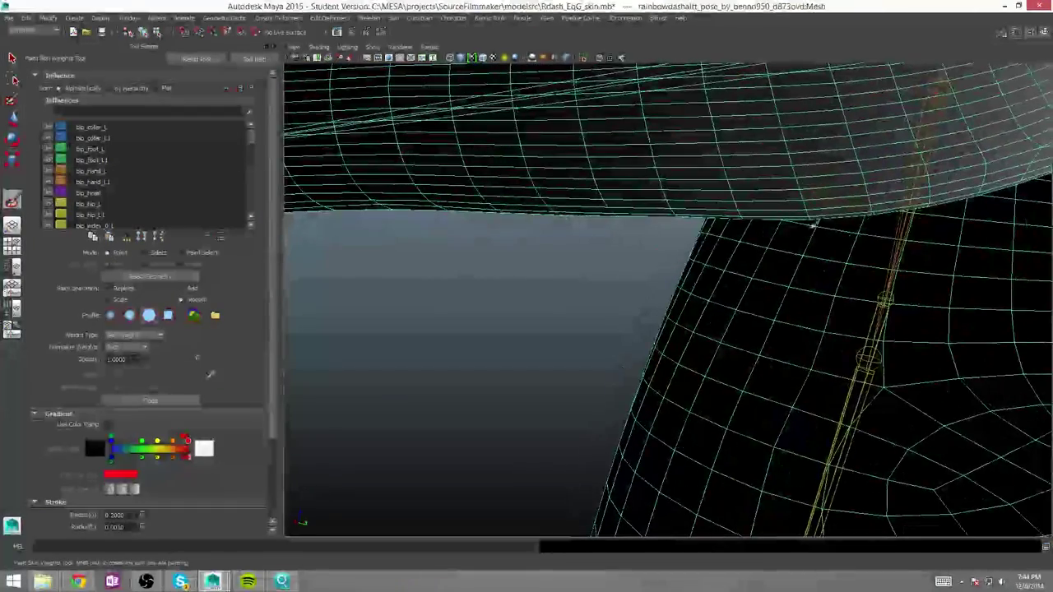
{"action": "left_click_drag", "start_coordinate": [852, 127], "coordinate": [751, 157], "text": "alt"}
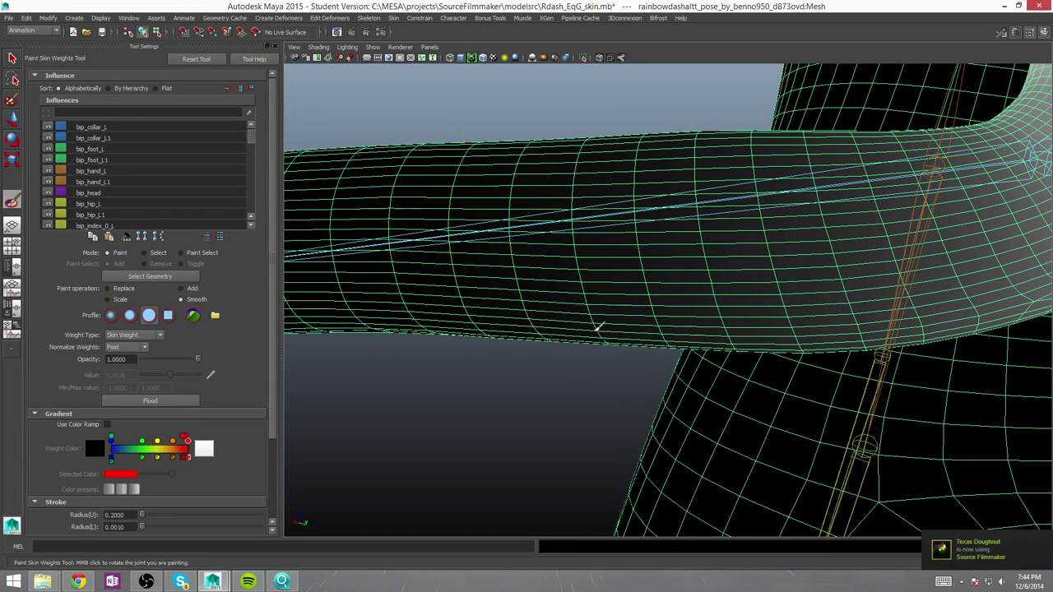
{"action": "left_click_drag", "start_coordinate": [540, 323], "coordinate": [493, 200], "text": "alt"}
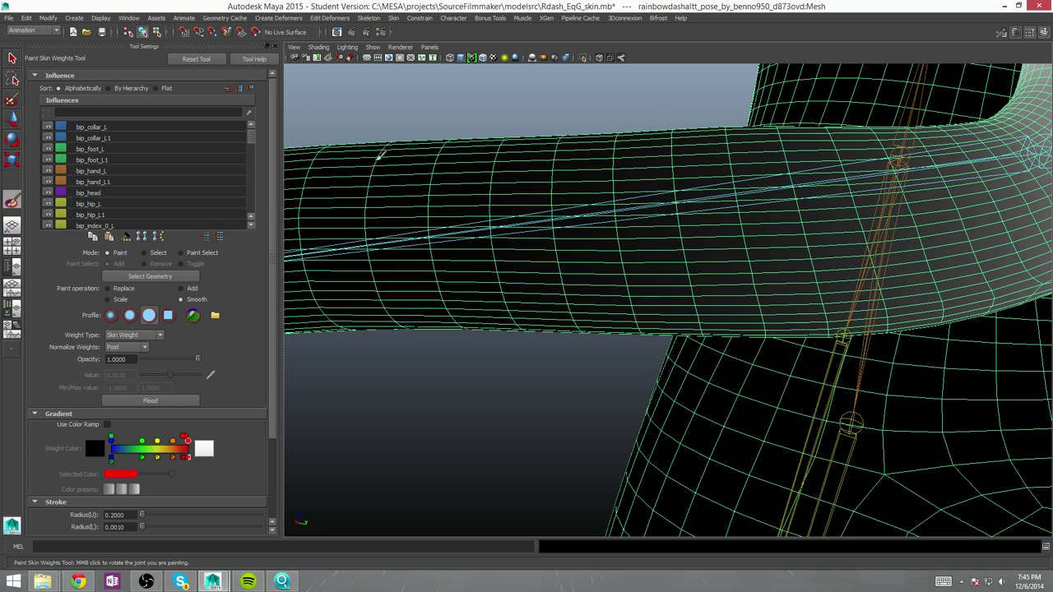
{"action": "mouse_move", "coordinate": [392, 324]}
{"action": "left_mouse_down", "text": "alt"}
{"action": "mouse_move", "coordinate": [336, 254]}
{"action": "mouse_move", "coordinate": [408, 178]}
{"action": "left_mouse_up", "text": "alt"}
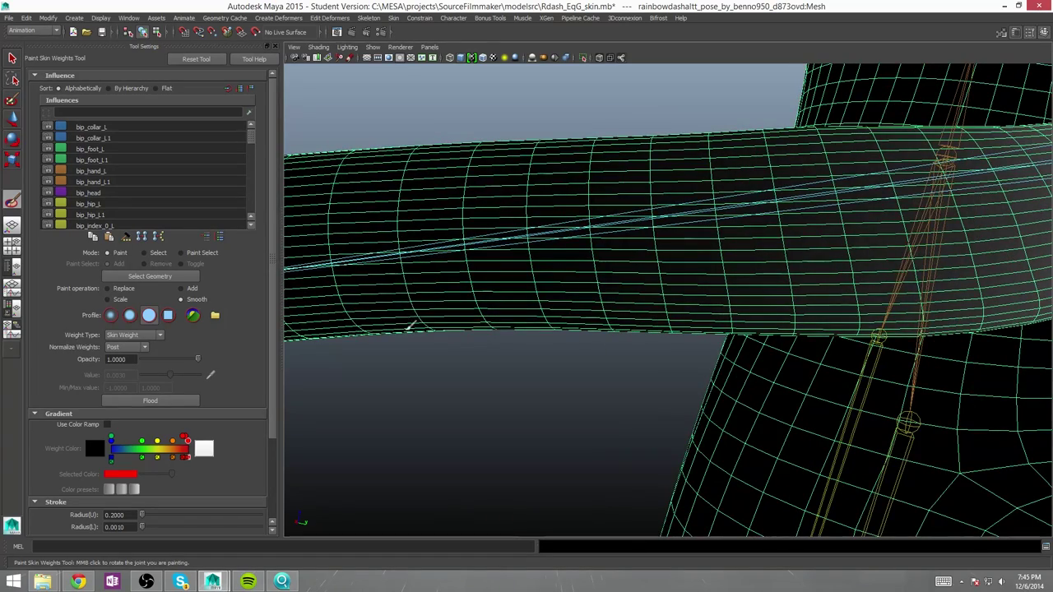
{"action": "mouse_move", "coordinate": [418, 290]}
{"action": "left_mouse_down", "text": "alt"}
{"action": "mouse_move", "coordinate": [404, 183]}
{"action": "mouse_move", "coordinate": [395, 287]}
{"action": "left_mouse_up", "text": "alt"}
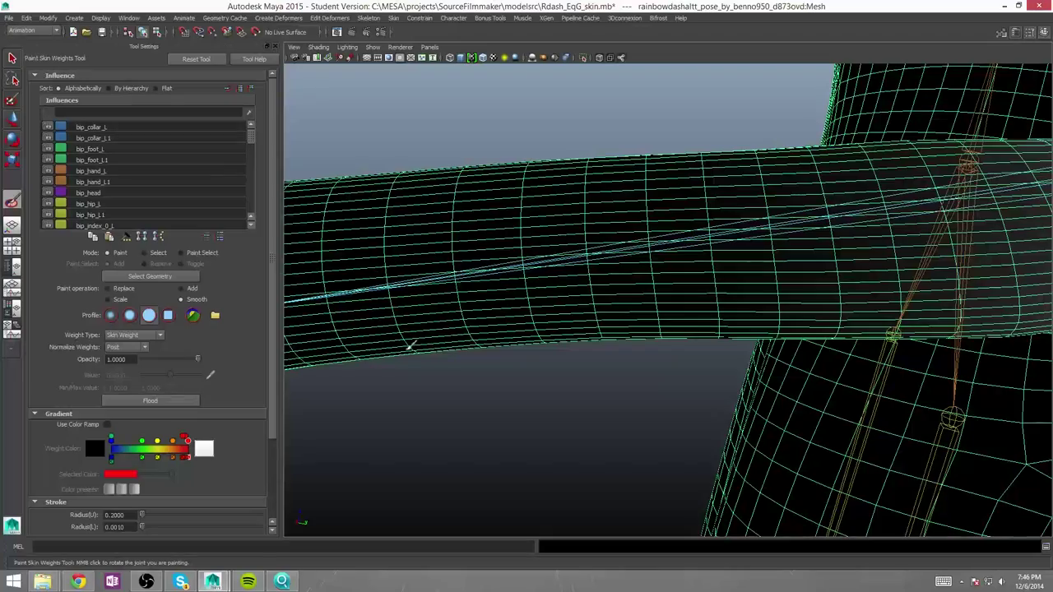
{"action": "mouse_move", "coordinate": [335, 320]}
{"action": "left_mouse_down", "text": "alt"}
{"action": "mouse_move", "coordinate": [399, 277]}
{"action": "mouse_move", "coordinate": [510, 415]}
{"action": "mouse_move", "coordinate": [528, 333]}
{"action": "mouse_move", "coordinate": [682, 337]}
{"action": "left_mouse_up", "text": "alt"}
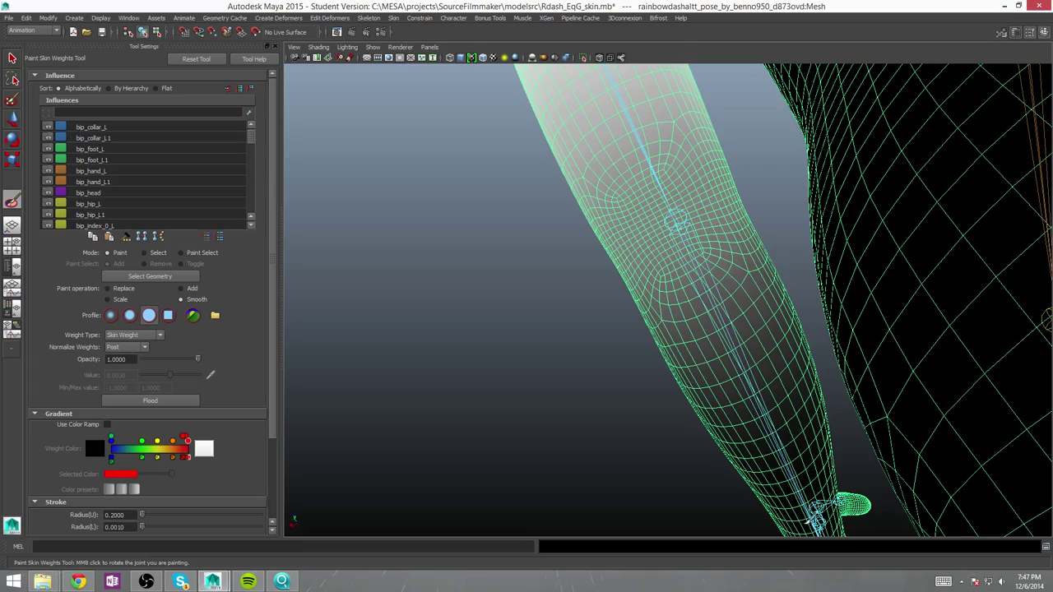
- Review the weights on the legs and body where the forearm crosses the leg
{"action": "left_click_drag", "start_coordinate": [668, 360], "coordinate": [627, 196], "text": "alt"}
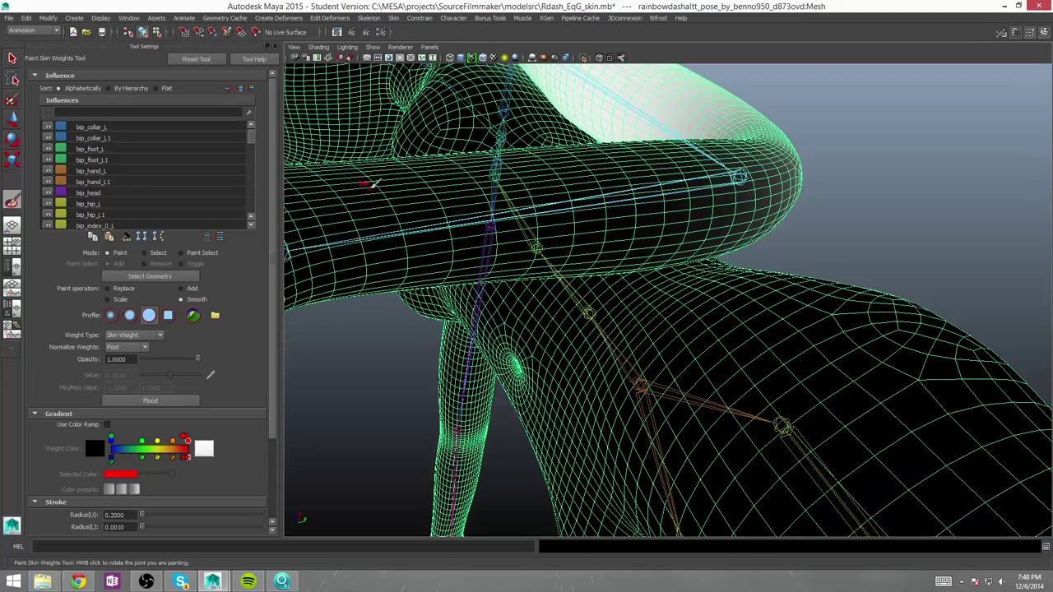
{"action": "left_click_drag", "start_coordinate": [546, 159], "coordinate": [547, 252], "text": "alt"}
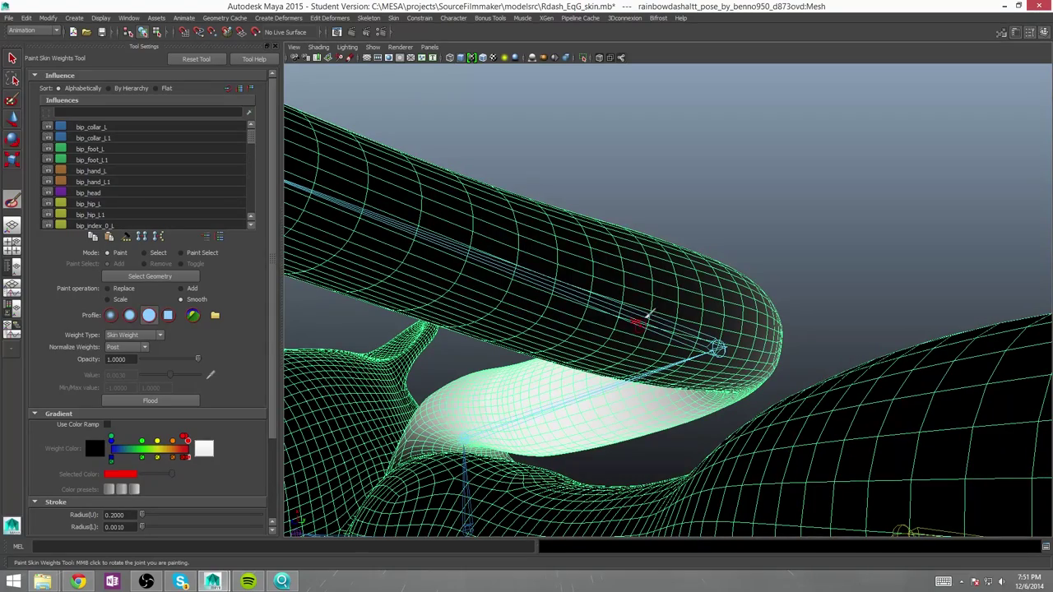
{"action": "mouse_move", "coordinate": [718, 351]}
{"action": "left_mouse_down", "text": "alt"}
{"action": "mouse_move", "coordinate": [712, 446]}
{"action": "mouse_move", "coordinate": [725, 191]}
{"action": "left_mouse_up", "text": "alt"}
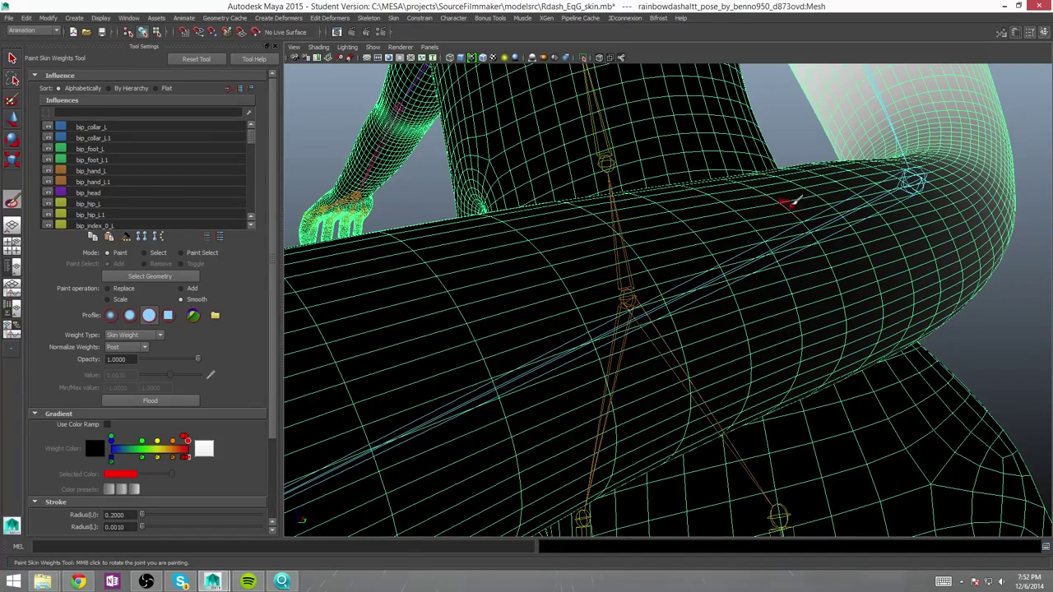
{"action": "left_click_drag", "start_coordinate": [876, 297], "coordinate": [625, 292], "text": "alt"}
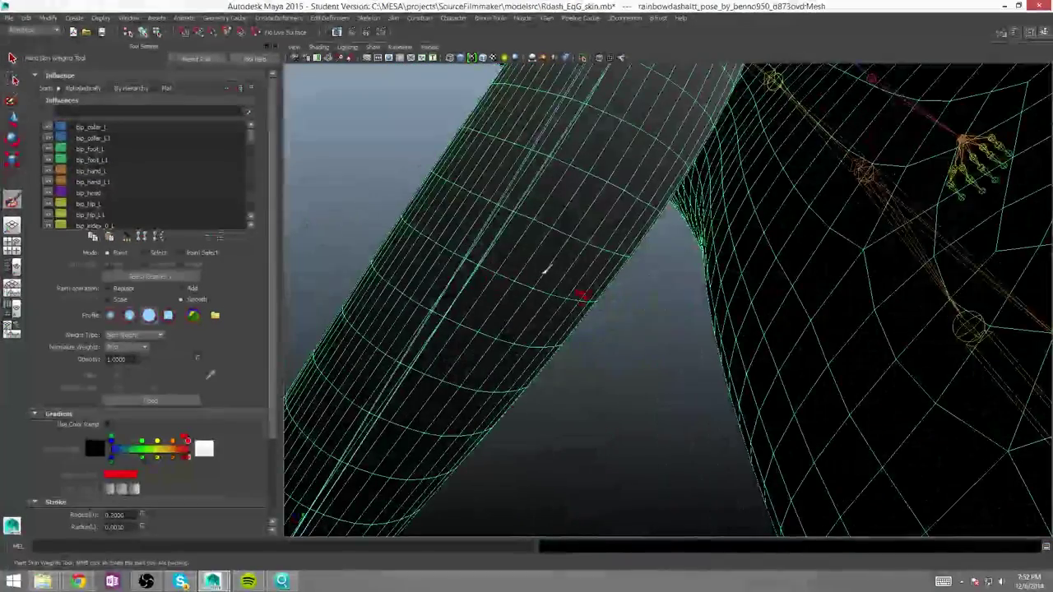
{"action": "left_click_drag", "start_coordinate": [371, 441], "coordinate": [444, 451], "text": "alt"}
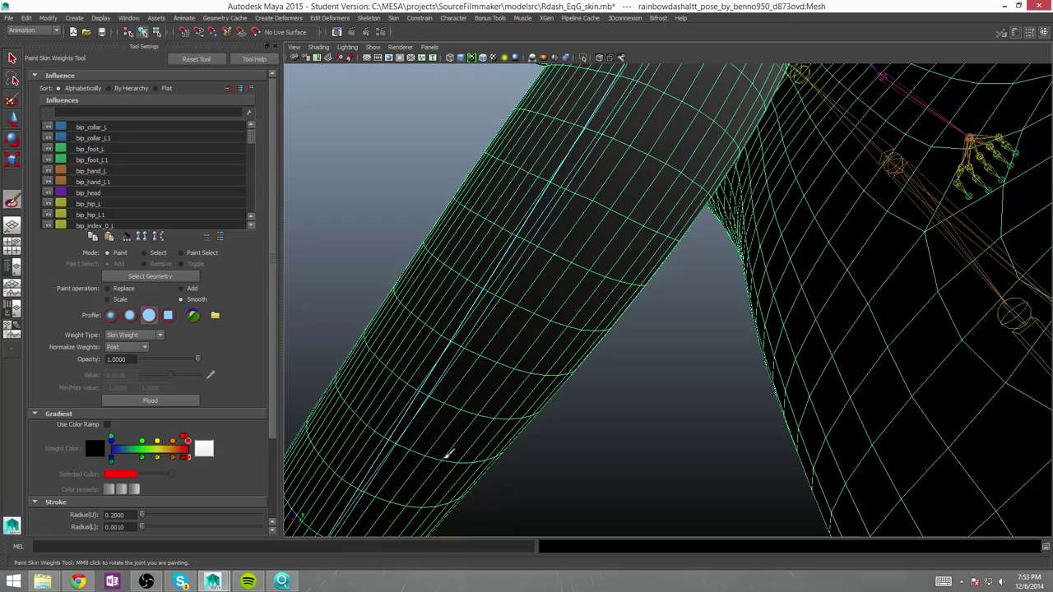
{"action": "mouse_move", "coordinate": [427, 508]}
{"action": "left_mouse_down", "text": "alt"}
{"action": "mouse_move", "coordinate": [473, 399]}
{"action": "mouse_move", "coordinate": [536, 401]}
{"action": "left_mouse_up", "text": "alt"}
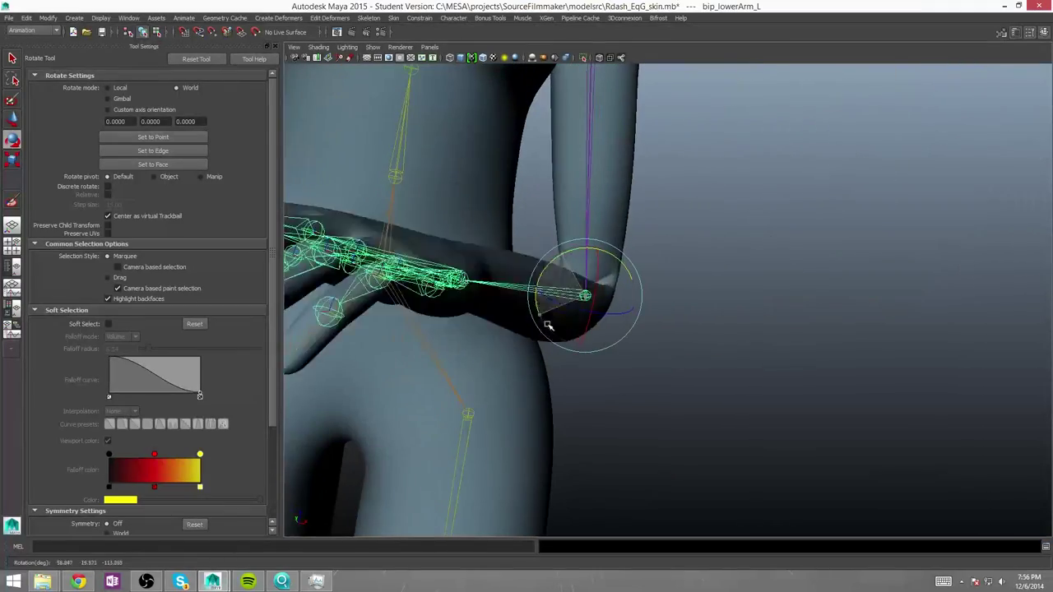
- Compare poses with undo/redo, then rotate the left forearm upward at the elbow
{"action": "key", "text": "ctrl+z"}
{"action": "key", "text": "shift+z"}
{"action": "key", "text": "ctrl+z"}
{"action": "left_click", "coordinate": [393, 17]}
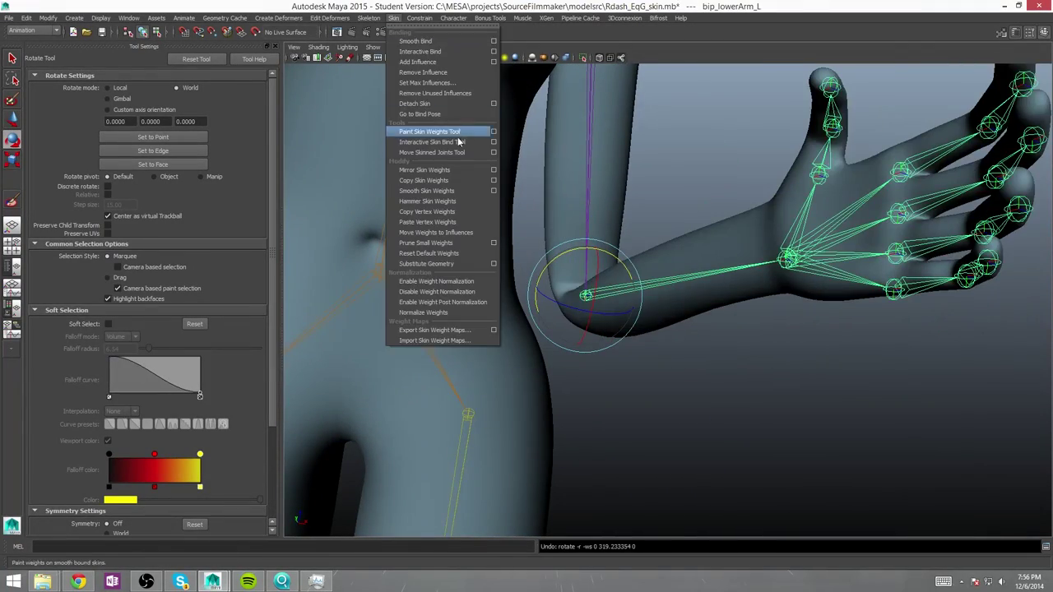
{"action": "left_click", "coordinate": [462, 121]}
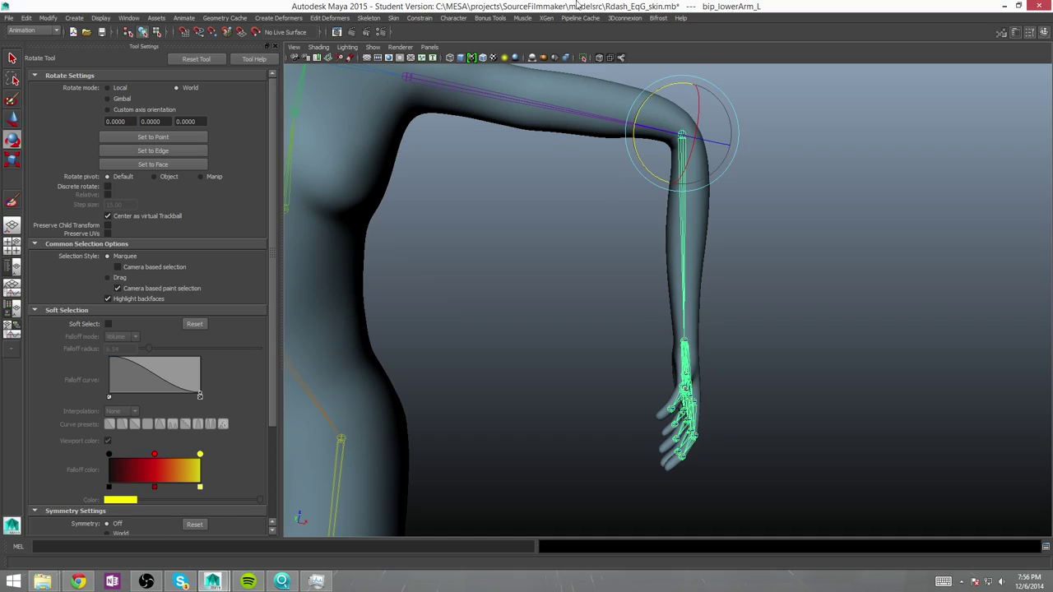
{"action": "left_click_drag", "start_coordinate": [620, 198], "coordinate": [588, 216]}
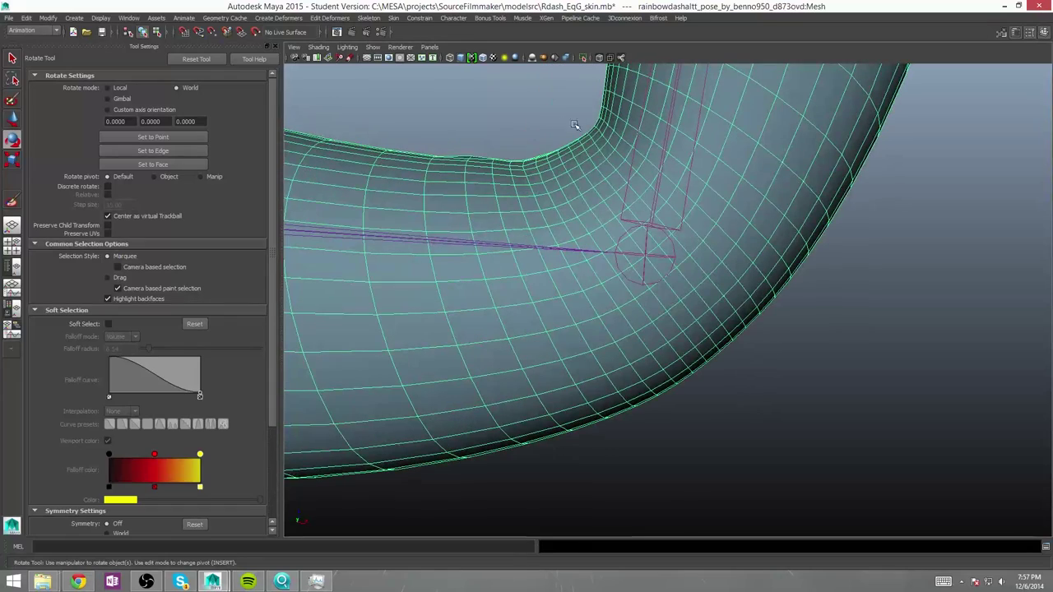
- Save the scene and pick bip_lowerArm_L as the influence to paint
{"action": "key", "text": "ctrl+s"}
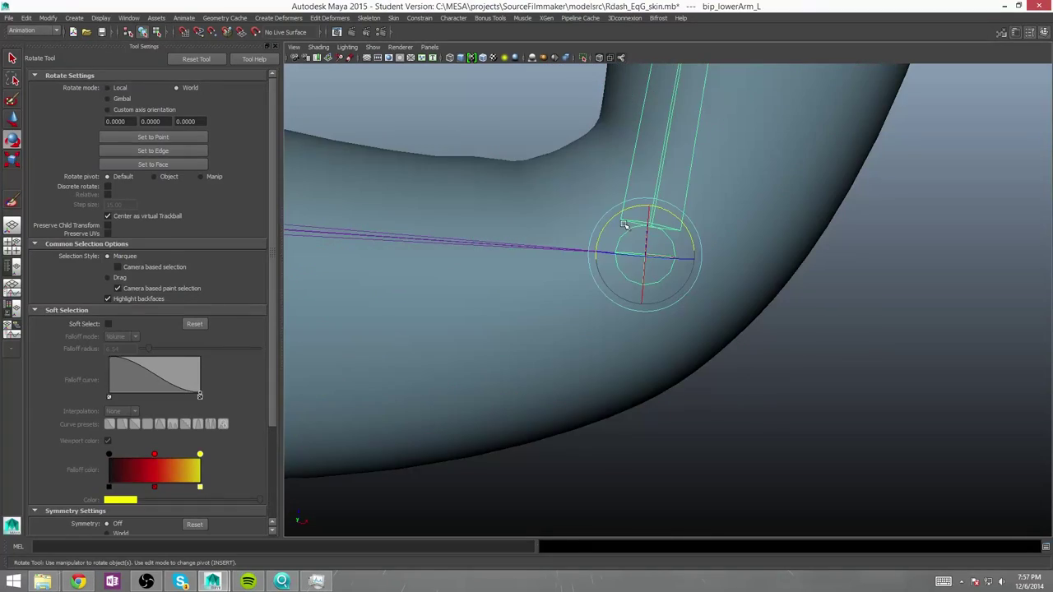
{"action": "scroll", "coordinate": [130, 175], "scroll_direction": "up", "scroll_amount": 3}
{"action": "left_click", "coordinate": [120, 161]}
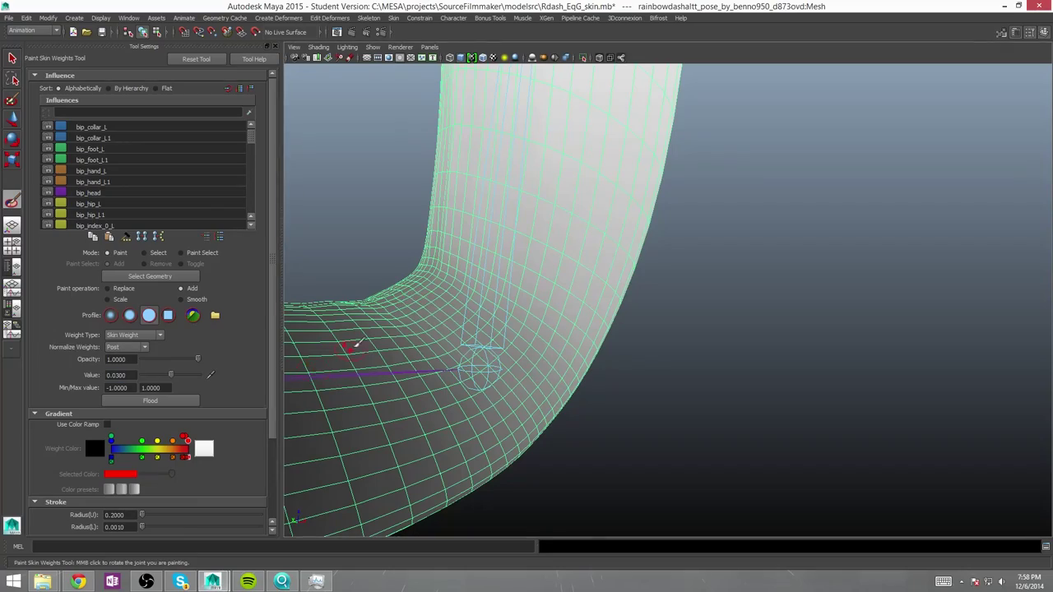
- Add bip_lowerArm_L weight over the elbow crease and check the raised arm from several angles
{"action": "mouse_move", "coordinate": [428, 304]}
{"action": "left_mouse_down"}
{"action": "mouse_move", "coordinate": [494, 386]}
{"action": "mouse_move", "coordinate": [788, 407]}
{"action": "mouse_move", "coordinate": [876, 444]}
{"action": "left_mouse_up"}
{"action": "scroll", "coordinate": [525, 404], "scroll_direction": "up", "scroll_amount": 2}
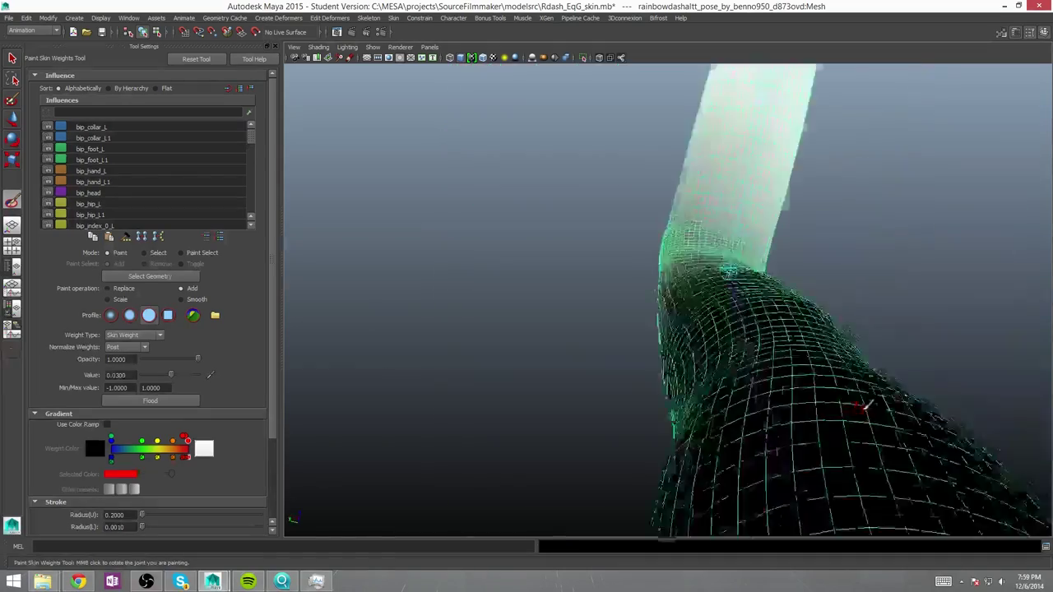
{"action": "left_click_drag", "start_coordinate": [594, 406], "coordinate": [782, 469], "text": "alt"}
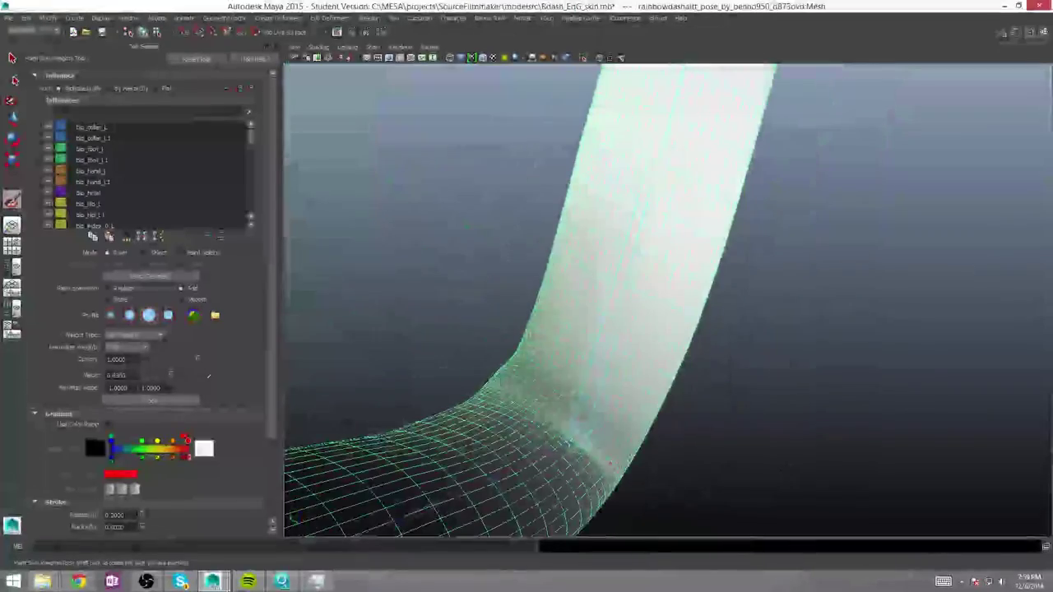
{"action": "left_click_drag", "start_coordinate": [645, 481], "coordinate": [597, 328], "text": "alt"}
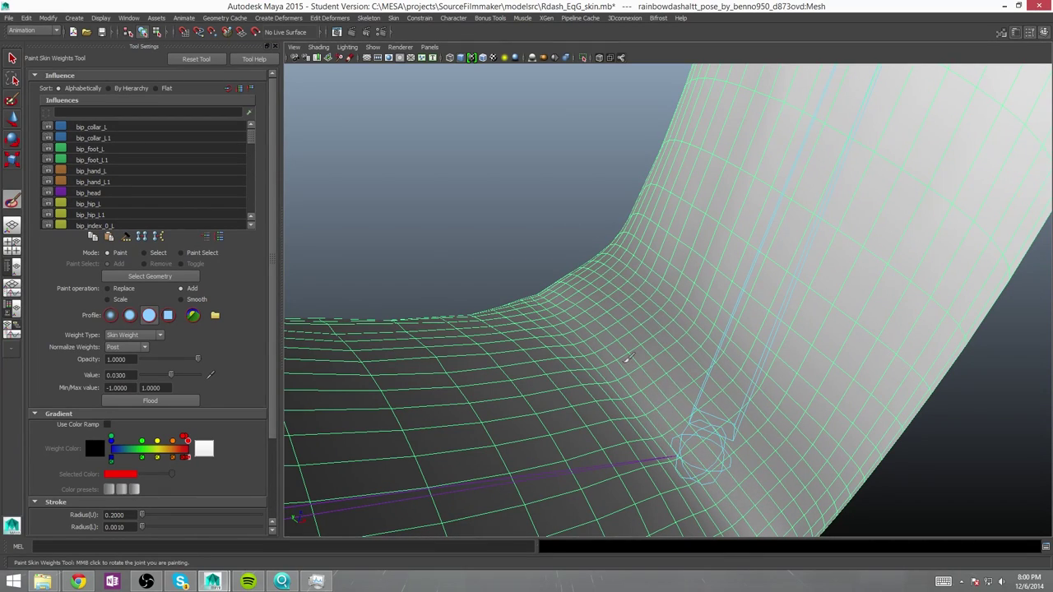
{"action": "mouse_move", "coordinate": [573, 265]}
{"action": "left_mouse_down", "text": "alt"}
{"action": "mouse_move", "coordinate": [630, 305]}
{"action": "mouse_move", "coordinate": [726, 427]}
{"action": "left_mouse_up", "text": "alt"}
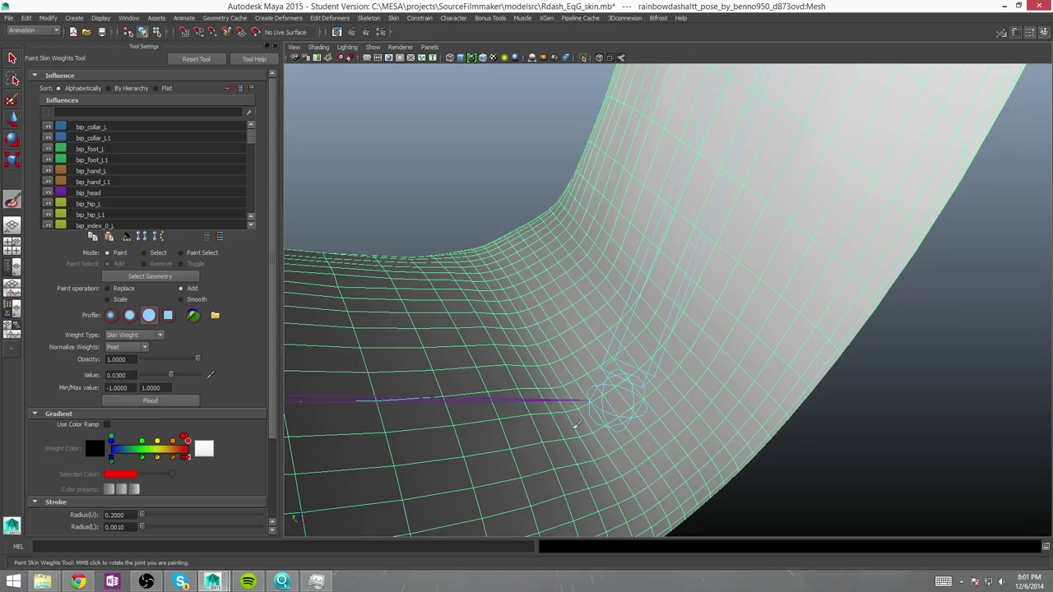
{"action": "left_click_drag", "start_coordinate": [499, 313], "coordinate": [552, 403], "text": "alt"}
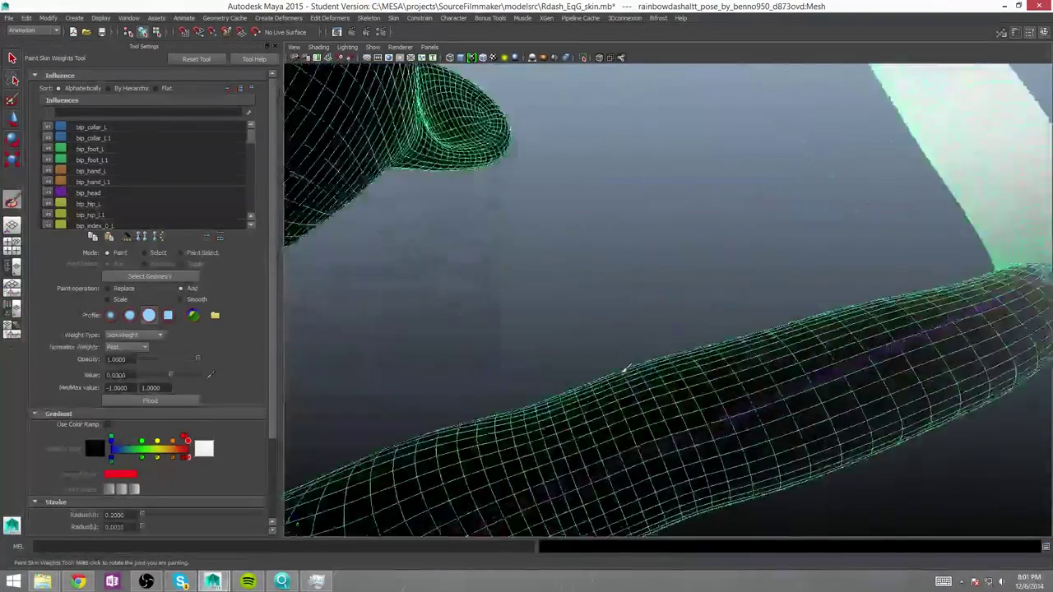
{"action": "left_click_drag", "start_coordinate": [469, 274], "coordinate": [624, 368], "text": "alt"}
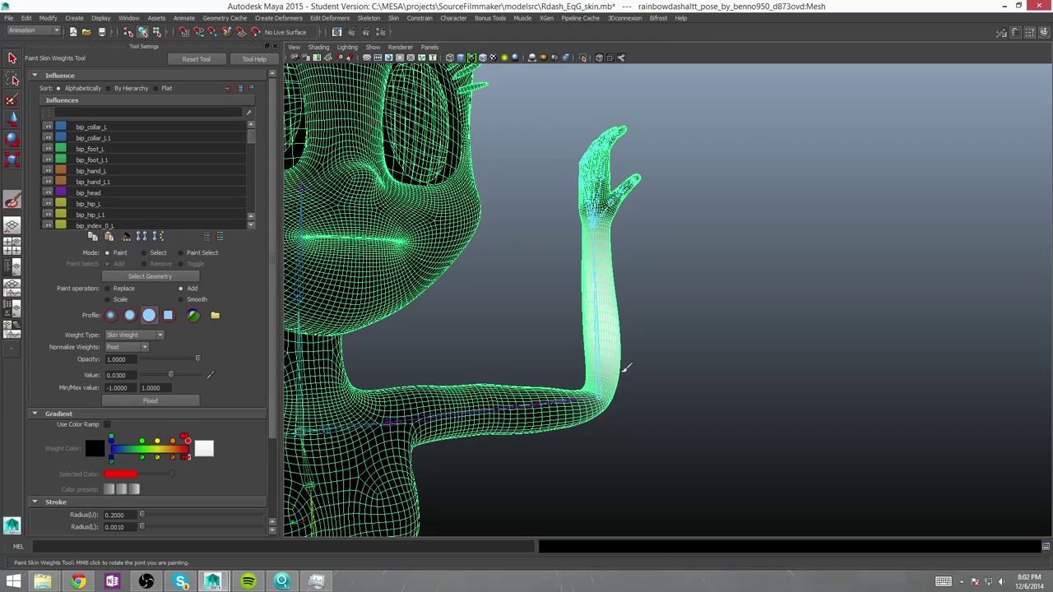
{"action": "left_click_drag", "start_coordinate": [625, 367], "coordinate": [621, 168], "text": "alt"}
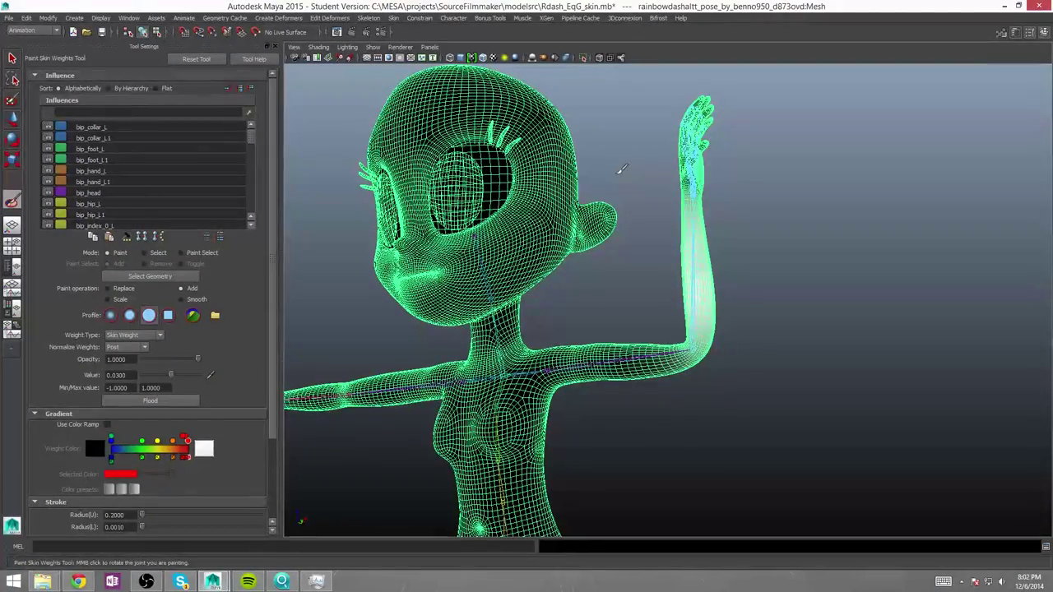
{"action": "mouse_move", "coordinate": [621, 169]}
{"action": "left_mouse_down", "text": "alt"}
{"action": "mouse_move", "coordinate": [488, 254]}
{"action": "mouse_move", "coordinate": [501, 300]}
{"action": "mouse_move", "coordinate": [768, 352]}
{"action": "left_mouse_up", "text": "alt"}
- Rotate the bip_lowerArm_L joint to straighten the forearm at the elbow
{"action": "key", "text": "q"}
{"action": "left_click", "coordinate": [686, 219]}
{"action": "key", "text": "e"}
{"action": "mouse_move", "coordinate": [745, 271]}
{"action": "left_mouse_down"}
{"action": "mouse_move", "coordinate": [575, 286]}
{"action": "mouse_move", "coordinate": [740, 291]}
{"action": "left_mouse_up"}
- Resume Paint Skin Weights on the arm mesh with bip_lowerArm_L as the influence
{"action": "scroll", "coordinate": [716, 301], "scroll_direction": "up", "scroll_amount": 10}
{"action": "left_click", "coordinate": [669, 284]}
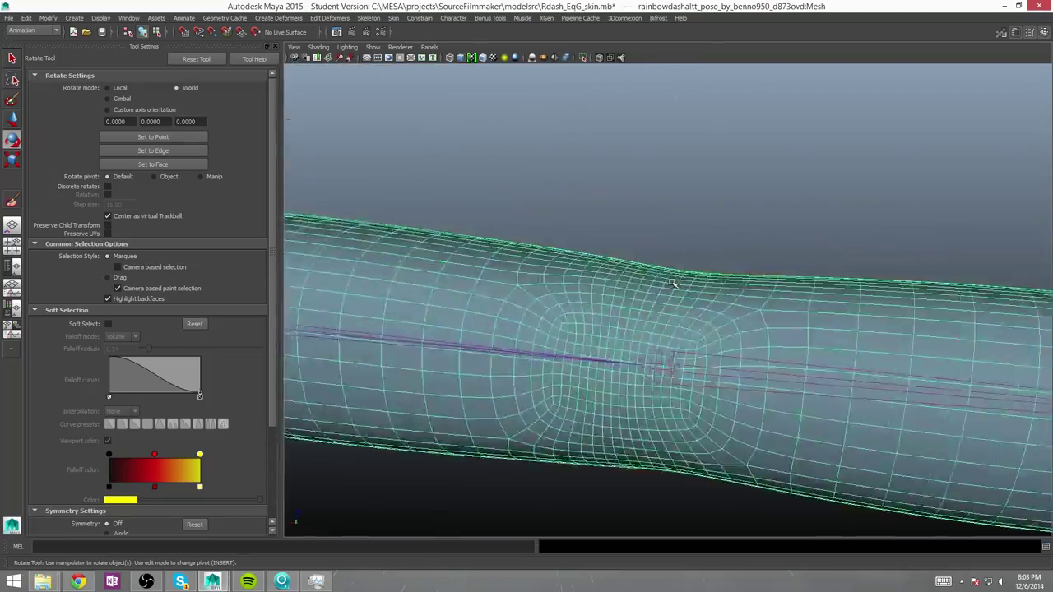
{"action": "right_click", "coordinate": [698, 332]}
{"action": "left_click", "coordinate": [668, 318]}
{"action": "left_click", "coordinate": [140, 181]}
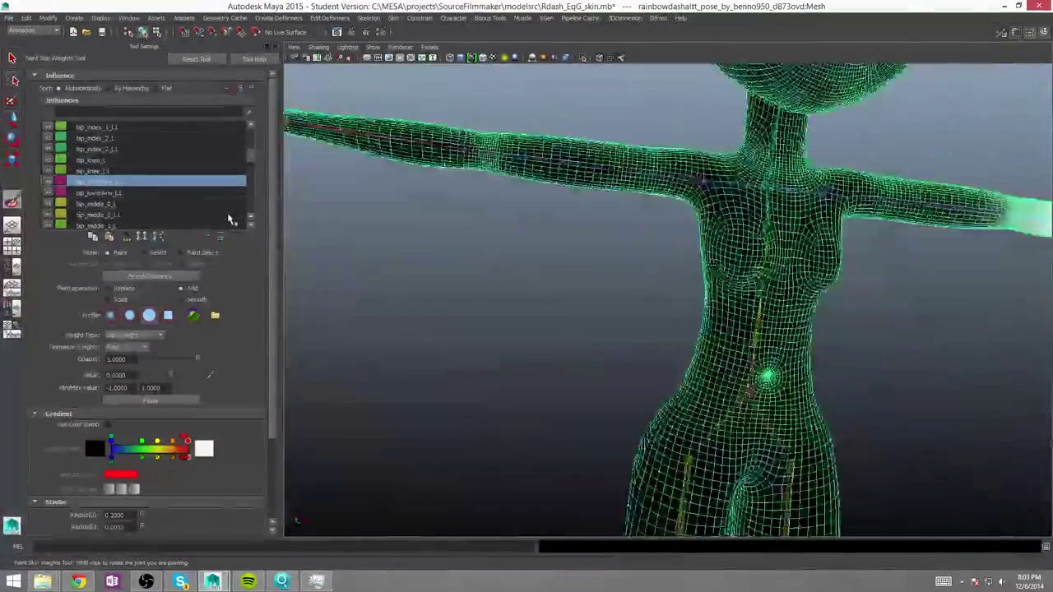
- Paint two bands of lower-arm weight across the elbow
{"action": "scroll", "coordinate": [305, 219], "scroll_direction": "up", "scroll_amount": 5}
{"action": "scroll", "coordinate": [305, 219], "scroll_direction": "down", "scroll_amount": 5}
{"action": "scroll", "coordinate": [305, 219], "scroll_direction": "up", "scroll_amount": 5}
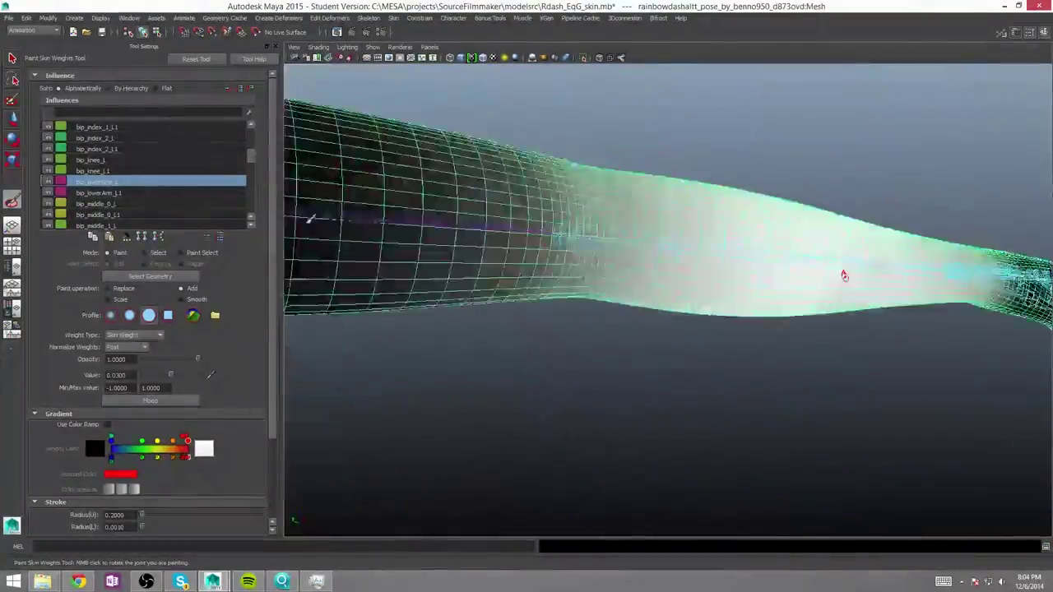
{"action": "left_click_drag", "start_coordinate": [305, 219], "coordinate": [300, 218], "text": "alt"}
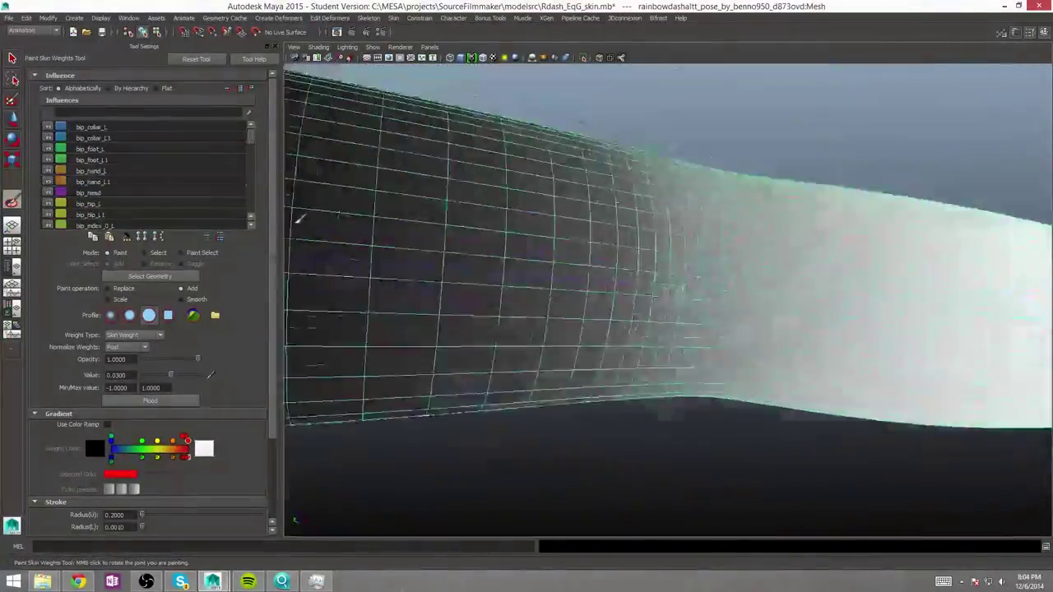
{"action": "scroll", "coordinate": [300, 218], "scroll_direction": "down", "scroll_amount": 3}
{"action": "left_click_drag", "start_coordinate": [534, 337], "coordinate": [540, 263]}
{"action": "left_click_drag", "start_coordinate": [547, 197], "coordinate": [535, 318]}
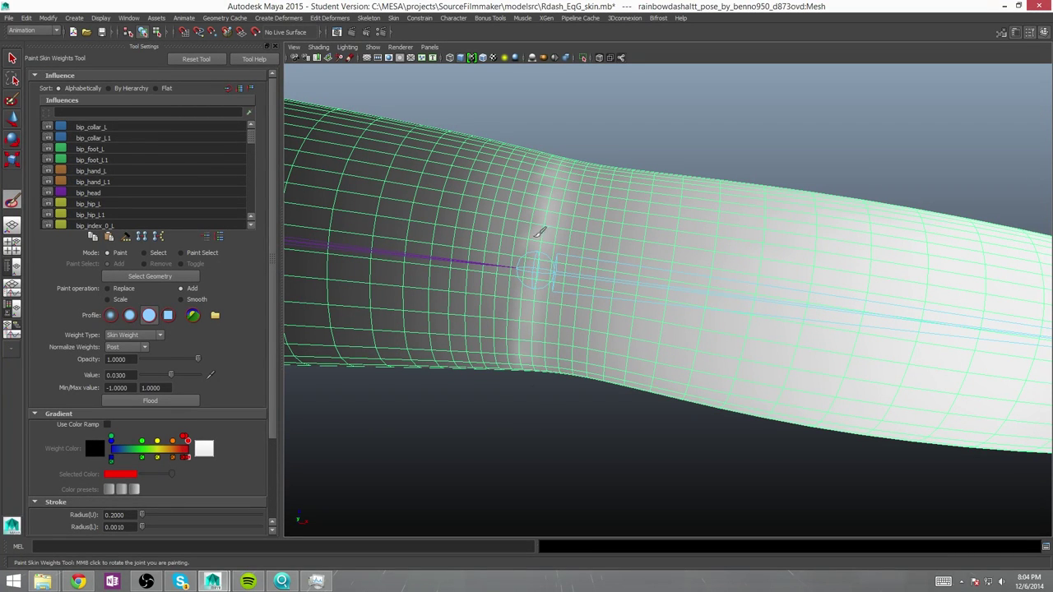
- Bend the forearm to test the new weights, then return to weight painting
{"action": "key", "text": "e"}
{"action": "left_click_drag", "start_coordinate": [482, 289], "coordinate": [588, 321]}
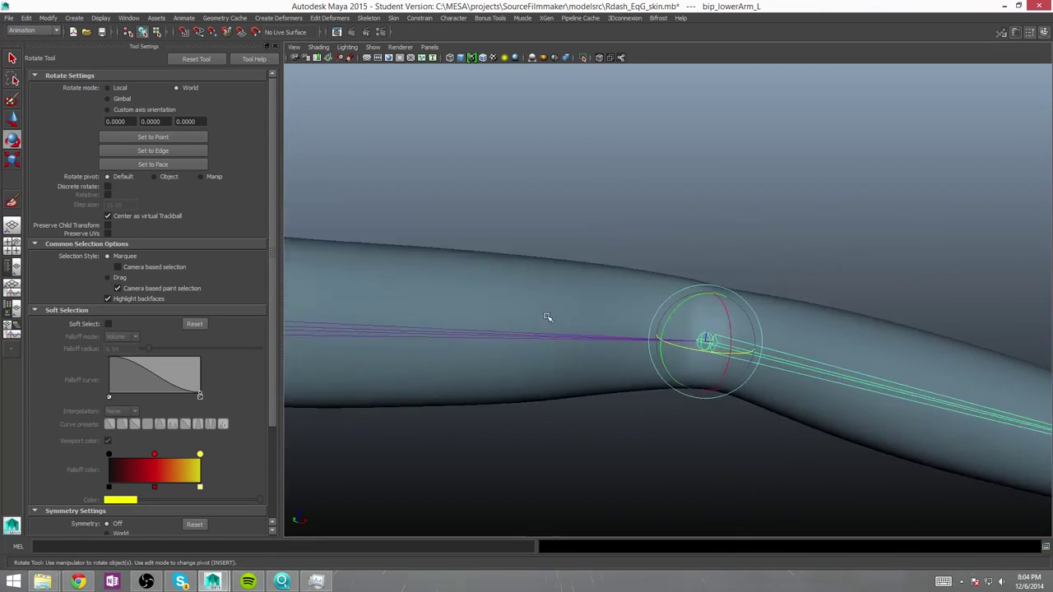
{"action": "key", "text": "y"}
{"action": "left_click_drag", "start_coordinate": [611, 400], "coordinate": [535, 509], "text": "alt"}
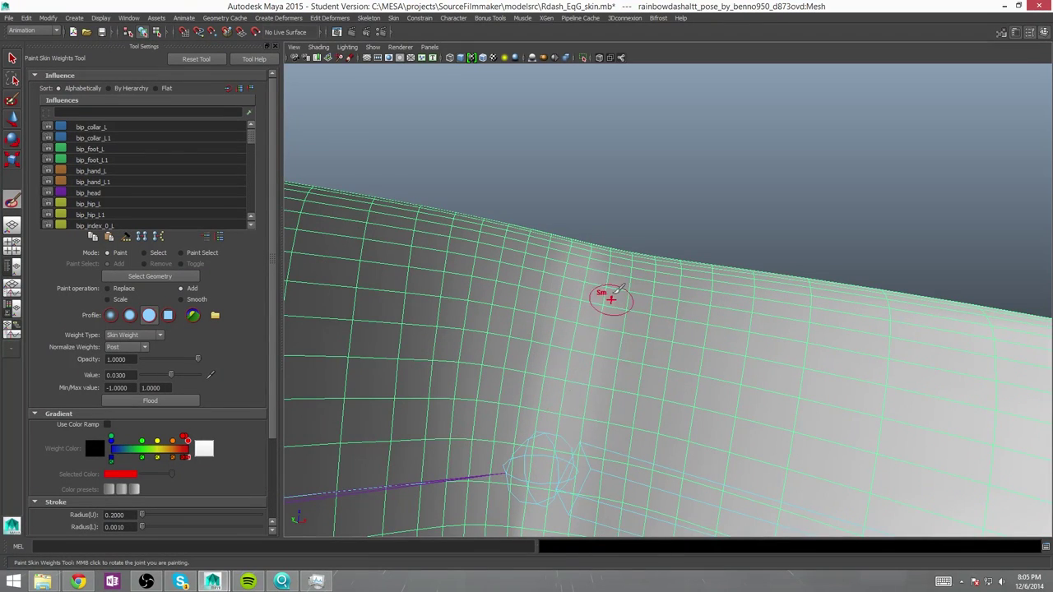
- Paint additive 0.03 weight around the arm joint, viewing the mesh from below
{"action": "mouse_move", "coordinate": [593, 470]}
{"action": "left_mouse_down", "text": "alt"}
{"action": "mouse_move", "coordinate": [585, 324]}
{"action": "mouse_move", "coordinate": [495, 465]}
{"action": "left_mouse_up", "text": "alt"}
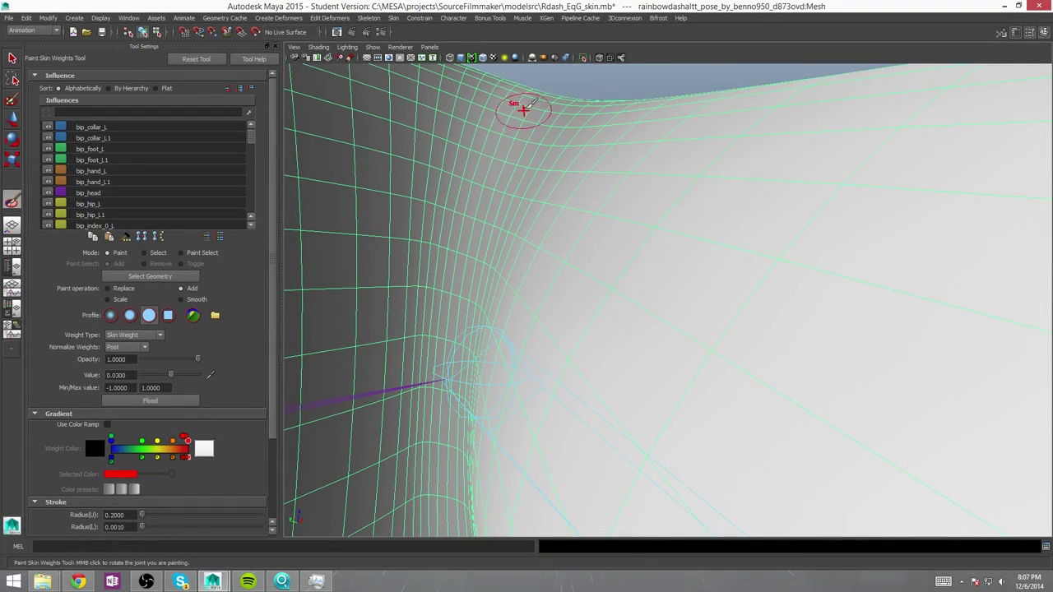
{"action": "left_click_drag", "start_coordinate": [498, 227], "coordinate": [509, 190], "text": "alt"}
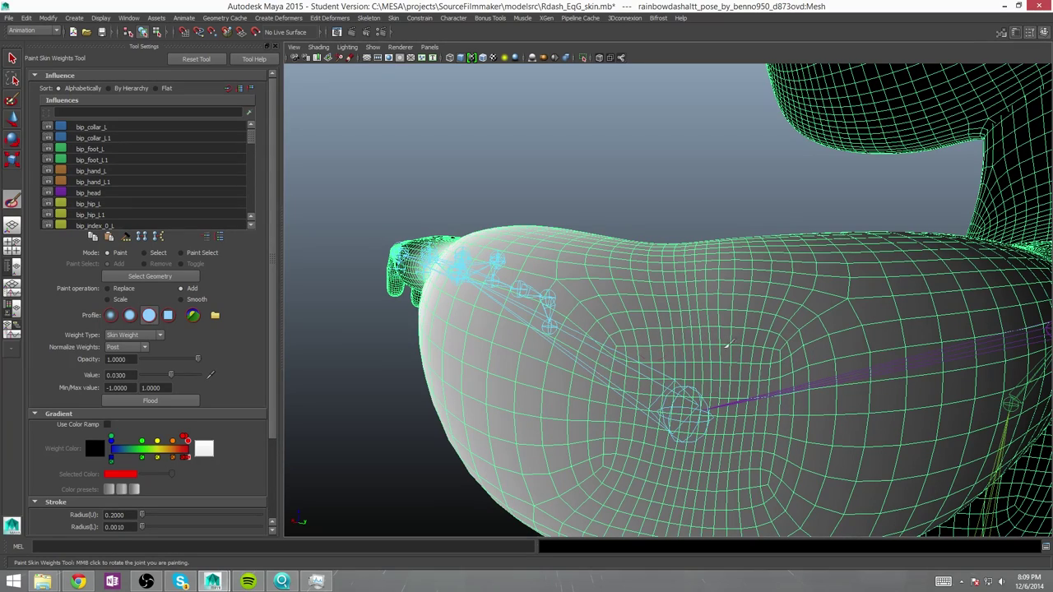
- Keep painting Add weight near the joint while orbiting around the character's head
{"action": "left_click_drag", "start_coordinate": [822, 421], "coordinate": [486, 258], "text": "alt"}
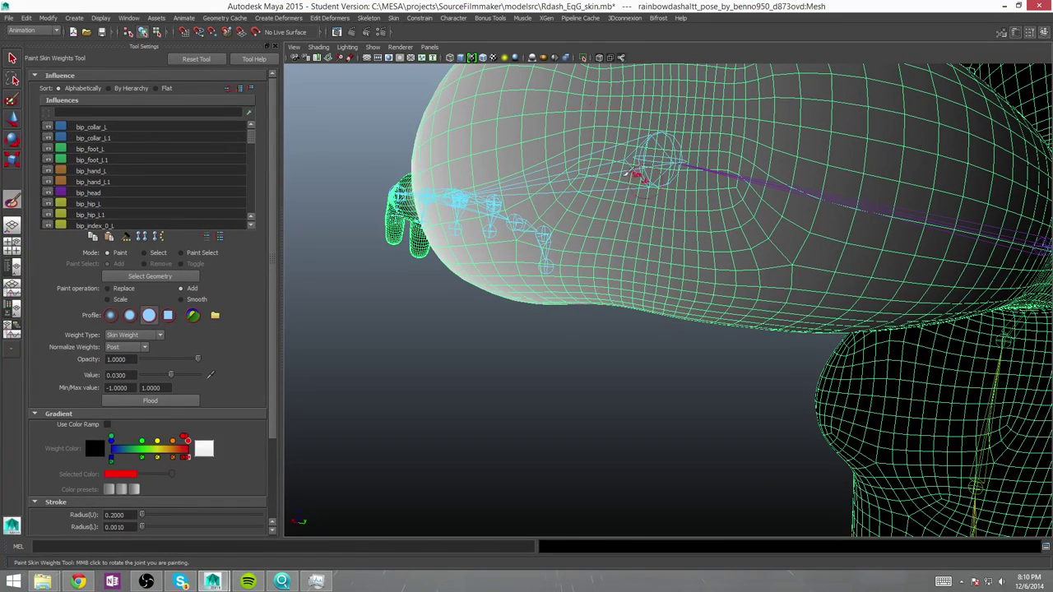
{"action": "left_click_drag", "start_coordinate": [634, 173], "coordinate": [601, 362], "text": "alt"}
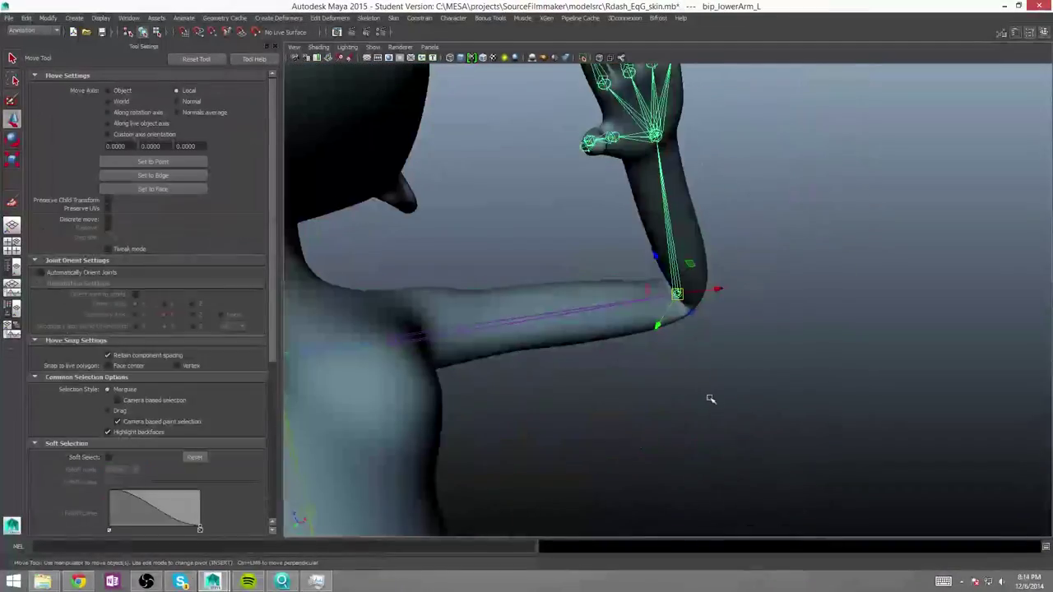
- Rotate bip_lowerArm_L upward to bend the elbow and test its deformation
{"action": "mouse_move", "coordinate": [716, 254]}
{"action": "left_mouse_down"}
{"action": "mouse_move", "coordinate": [743, 259]}
{"action": "mouse_move", "coordinate": [705, 267]}
{"action": "left_mouse_up"}
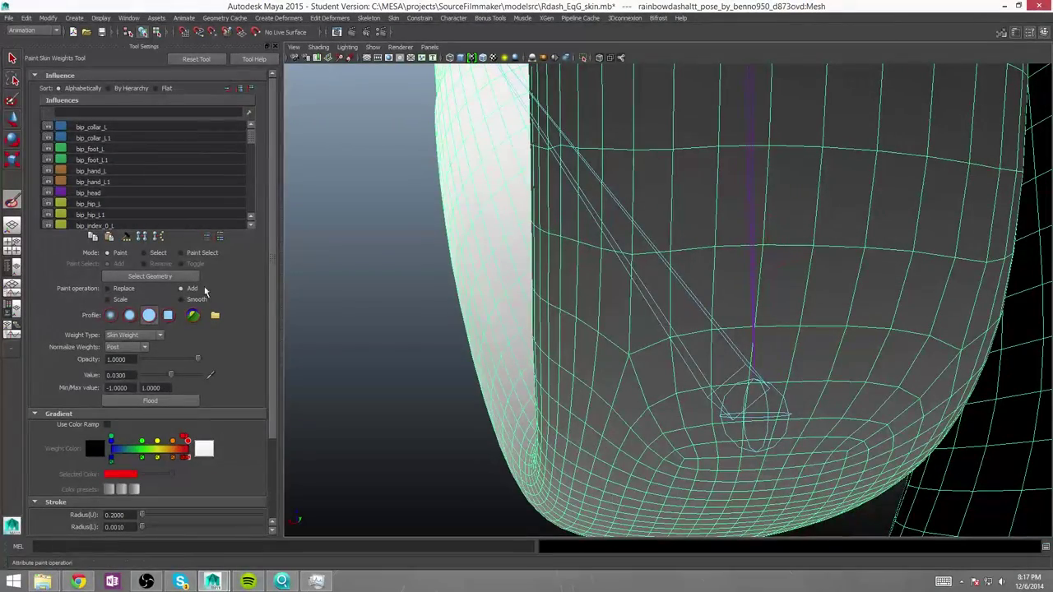
- Set the Paint Skin Weights operation to Smooth and frame the bent lower limb
{"action": "left_click", "coordinate": [180, 298]}
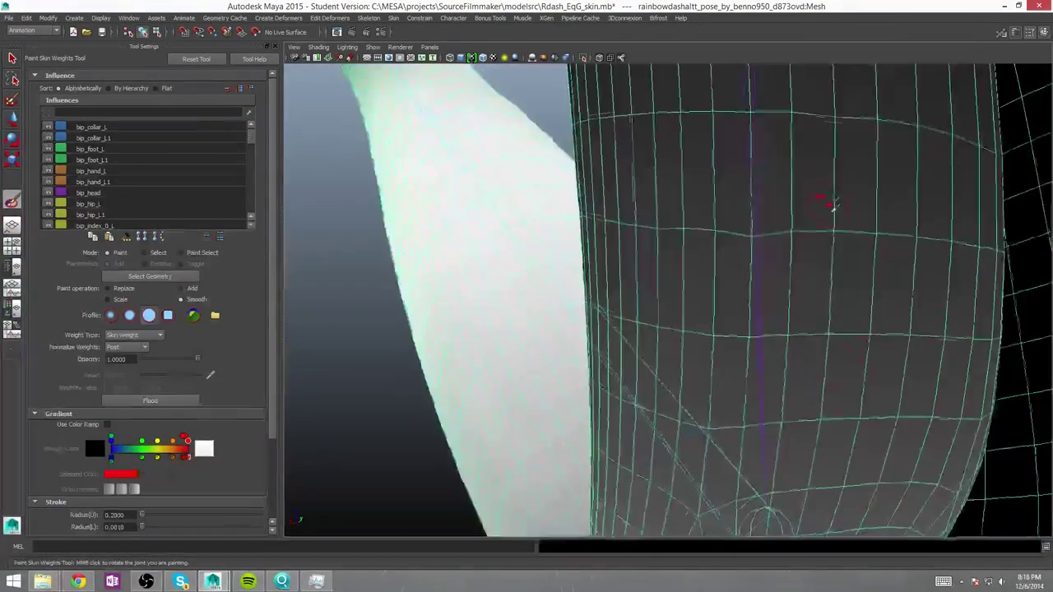
{"action": "left_click_drag", "start_coordinate": [764, 144], "coordinate": [818, 172], "text": "alt"}
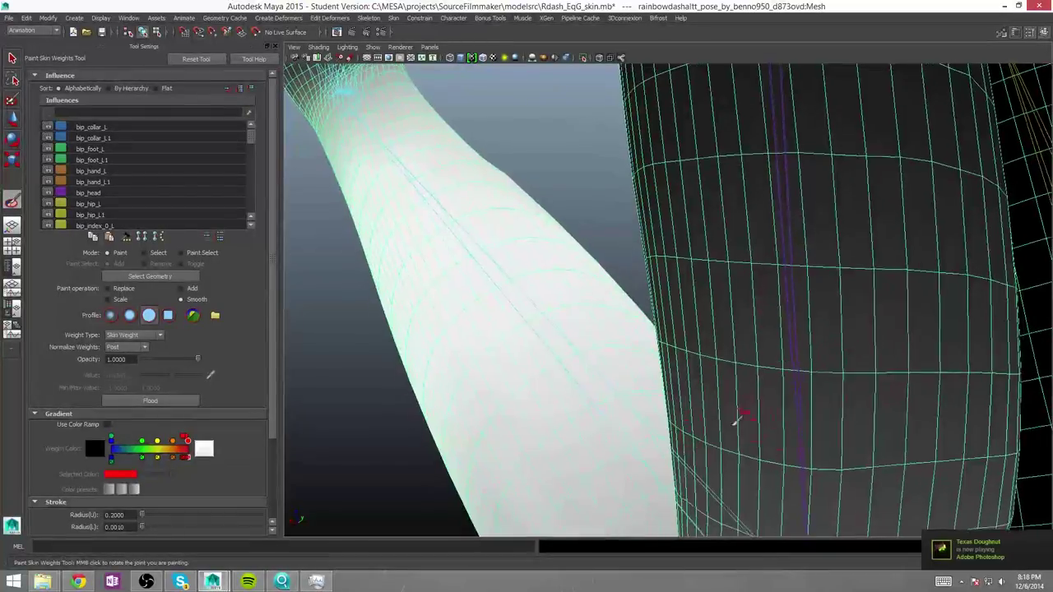
{"action": "mouse_move", "coordinate": [740, 418]}
{"action": "left_mouse_down", "text": "alt"}
{"action": "mouse_move", "coordinate": [963, 434]}
{"action": "mouse_move", "coordinate": [701, 362]}
{"action": "mouse_move", "coordinate": [827, 253]}
{"action": "mouse_move", "coordinate": [653, 216]}
{"action": "mouse_move", "coordinate": [514, 146]}
{"action": "mouse_move", "coordinate": [463, 148]}
{"action": "mouse_move", "coordinate": [369, 188]}
{"action": "mouse_move", "coordinate": [521, 233]}
{"action": "mouse_move", "coordinate": [452, 184]}
{"action": "mouse_move", "coordinate": [916, 282]}
{"action": "mouse_move", "coordinate": [773, 426]}
{"action": "left_mouse_up", "text": "alt"}
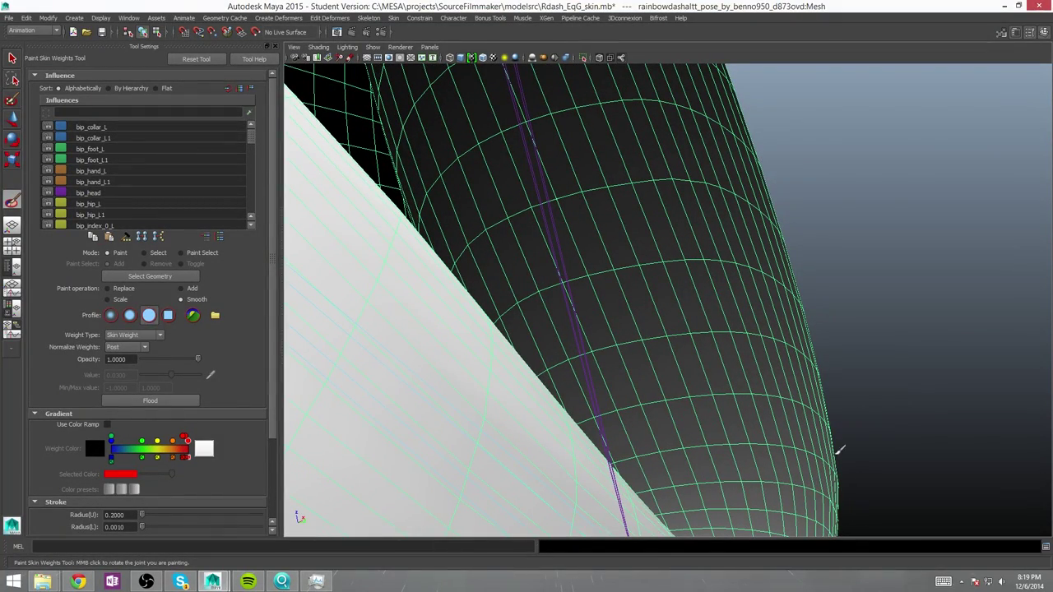
{"action": "mouse_move", "coordinate": [559, 273]}
{"action": "left_mouse_down", "text": "alt"}
{"action": "mouse_move", "coordinate": [627, 277]}
{"action": "mouse_move", "coordinate": [400, 388]}
{"action": "mouse_move", "coordinate": [468, 453]}
{"action": "mouse_move", "coordinate": [689, 444]}
{"action": "mouse_move", "coordinate": [728, 329]}
{"action": "mouse_move", "coordinate": [696, 305]}
{"action": "mouse_move", "coordinate": [724, 411]}
{"action": "mouse_move", "coordinate": [575, 318]}
{"action": "mouse_move", "coordinate": [686, 277]}
{"action": "mouse_move", "coordinate": [738, 311]}
{"action": "mouse_move", "coordinate": [630, 301]}
{"action": "mouse_move", "coordinate": [653, 329]}
{"action": "mouse_move", "coordinate": [807, 350]}
{"action": "mouse_move", "coordinate": [617, 333]}
{"action": "mouse_move", "coordinate": [611, 364]}
{"action": "mouse_move", "coordinate": [743, 404]}
{"action": "left_mouse_up", "text": "alt"}
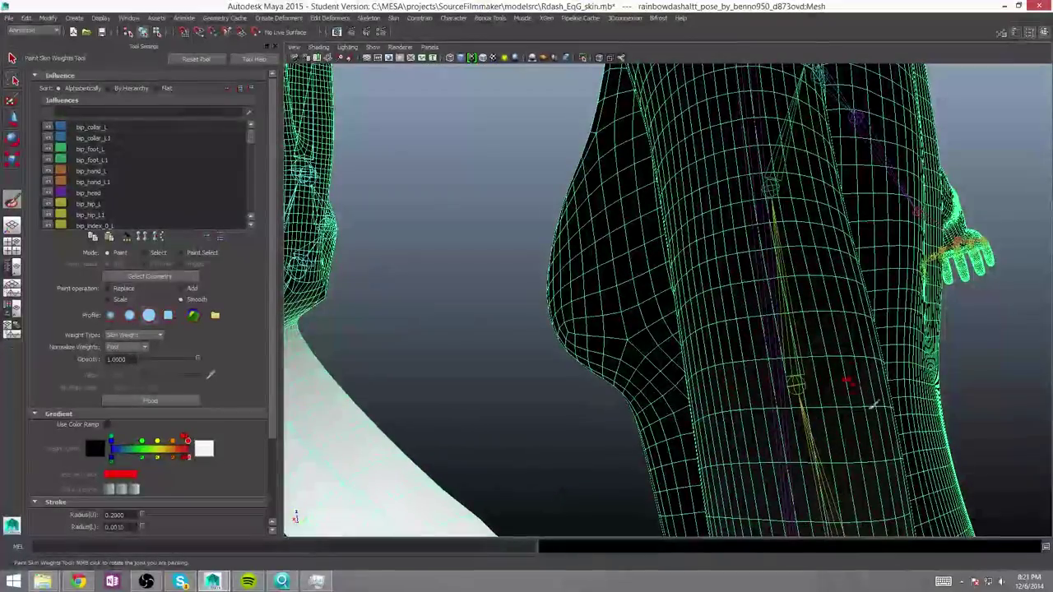
- Swing the view past the arm to the leg and pick the knee joint influence
{"action": "left_click_drag", "start_coordinate": [823, 510], "coordinate": [963, 493], "text": "alt"}
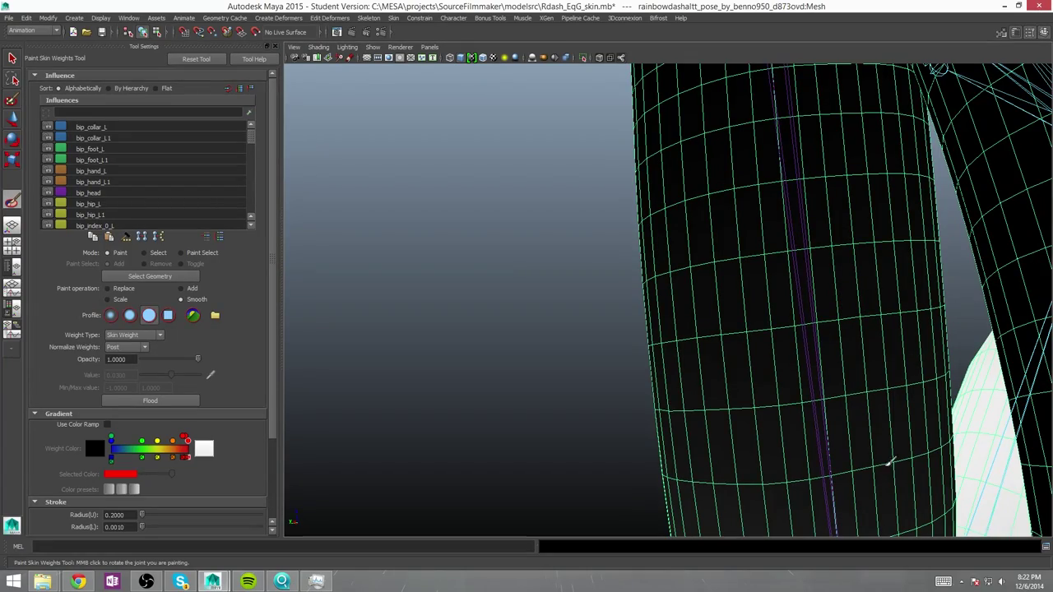
{"action": "left_click_drag", "start_coordinate": [876, 395], "coordinate": [745, 389], "text": "alt"}
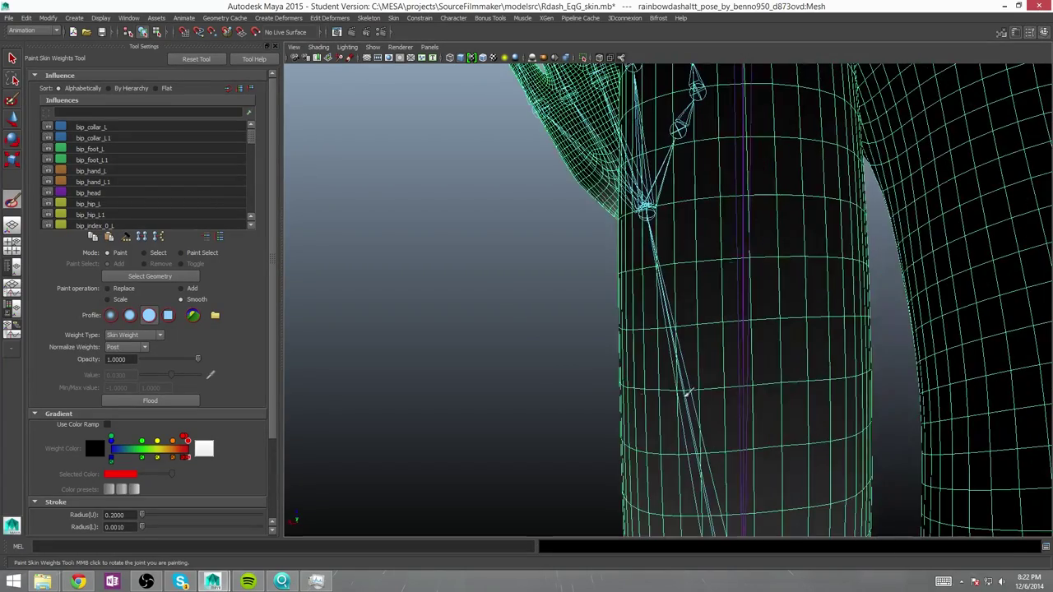
{"action": "mouse_move", "coordinate": [851, 441]}
{"action": "left_mouse_down", "text": "alt"}
{"action": "mouse_move", "coordinate": [537, 370]}
{"action": "mouse_move", "coordinate": [735, 312]}
{"action": "mouse_move", "coordinate": [712, 317]}
{"action": "left_mouse_up", "text": "alt"}
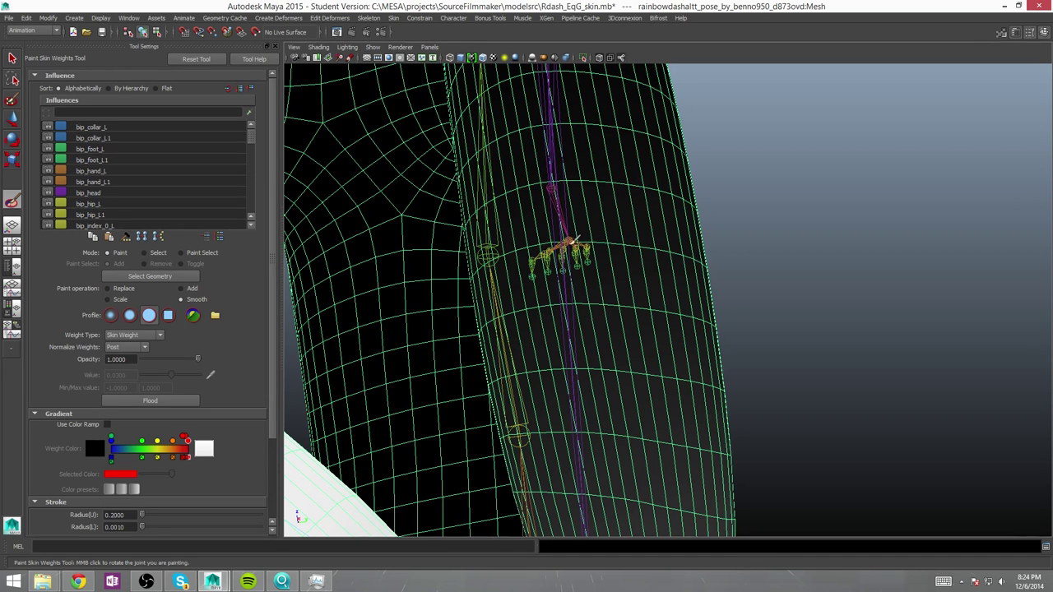
{"action": "left_click", "coordinate": [515, 434]}
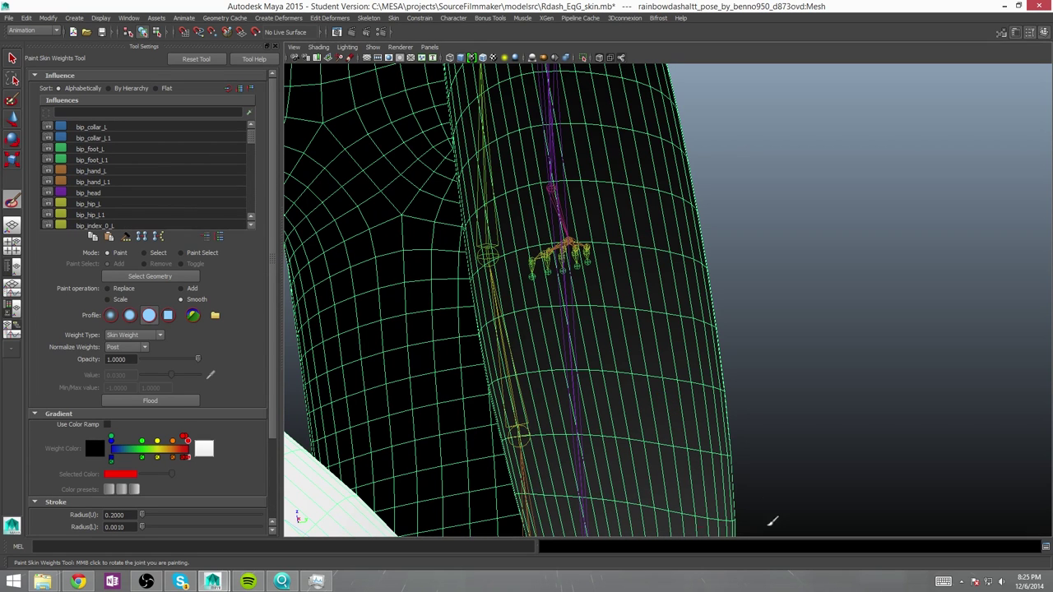
{"action": "scroll", "coordinate": [697, 510], "scroll_direction": "up", "scroll_amount": 3}
{"action": "scroll", "coordinate": [473, 427], "scroll_direction": "up", "scroll_amount": 2}
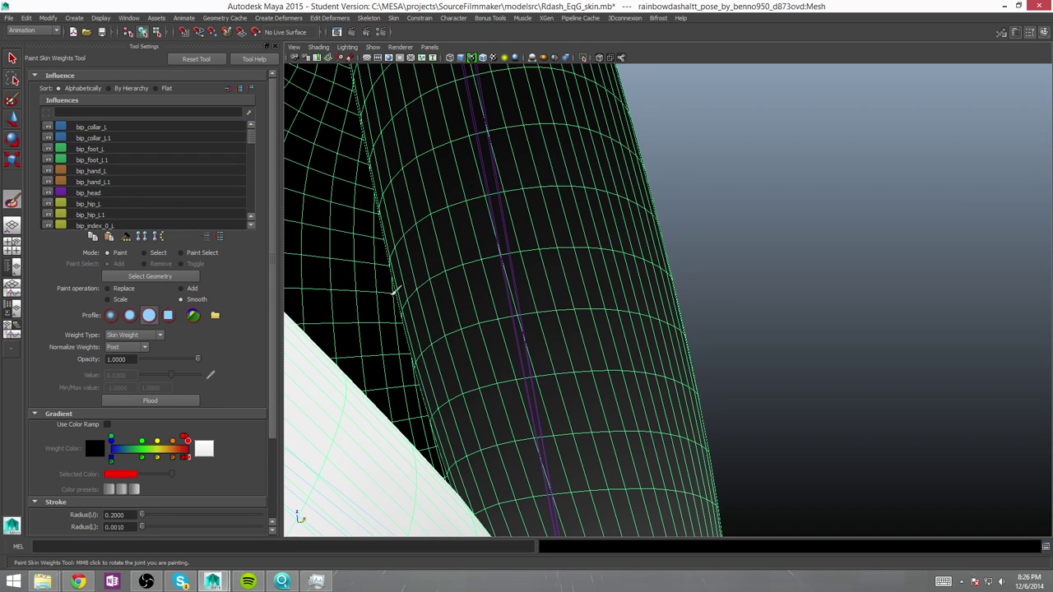
- Paint Smooth strokes around the leg and knee from several angles
{"action": "left_click_drag", "start_coordinate": [545, 184], "coordinate": [567, 330], "text": "alt"}
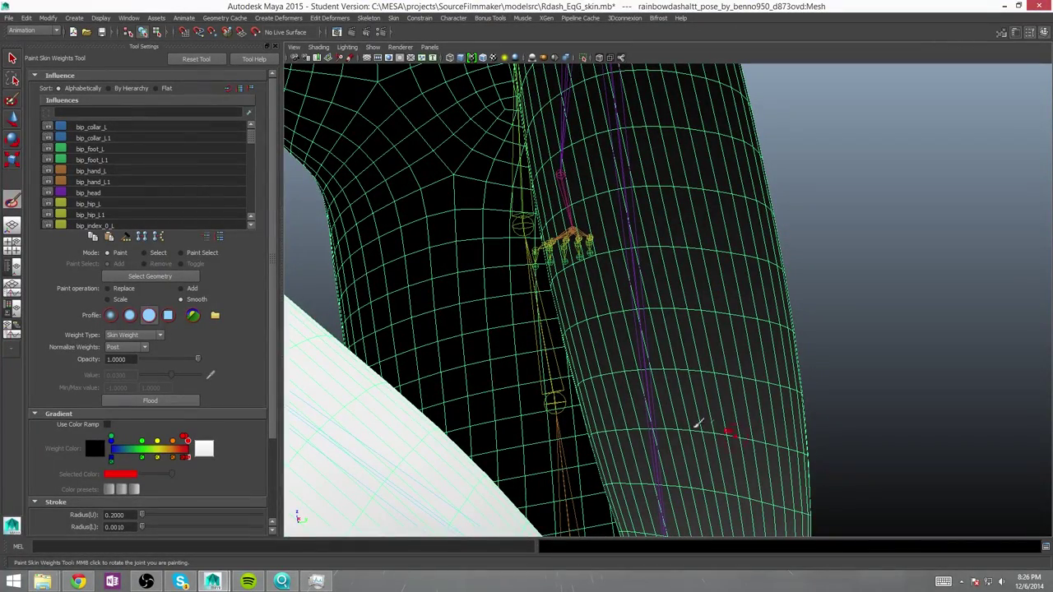
{"action": "left_click_drag", "start_coordinate": [626, 482], "coordinate": [883, 370], "text": "alt"}
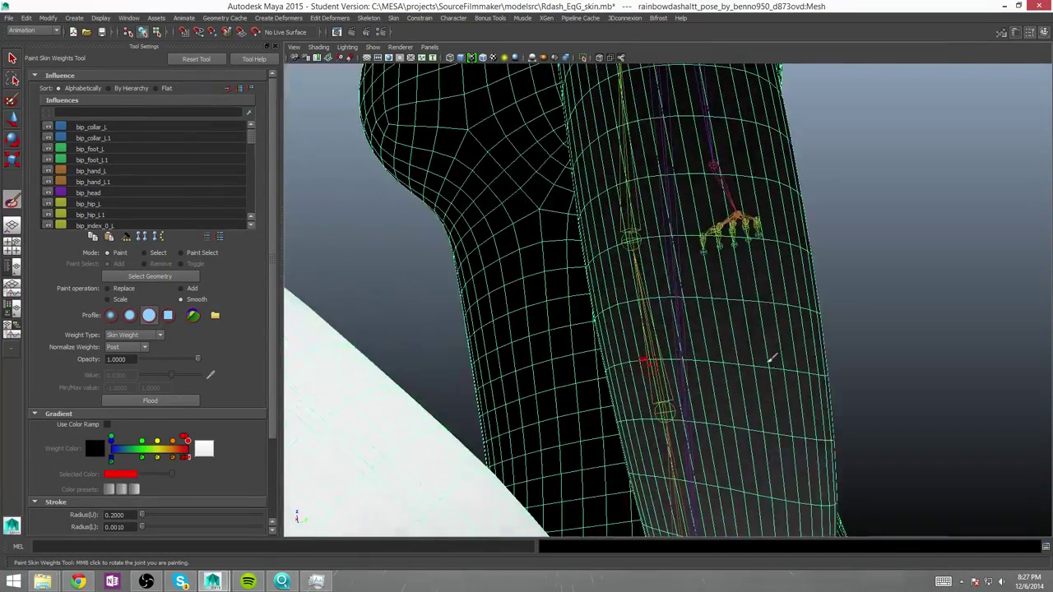
{"action": "mouse_move", "coordinate": [636, 353]}
{"action": "left_mouse_down", "text": "alt"}
{"action": "mouse_move", "coordinate": [787, 342]}
{"action": "mouse_move", "coordinate": [547, 353]}
{"action": "mouse_move", "coordinate": [684, 384]}
{"action": "left_mouse_up", "text": "alt"}
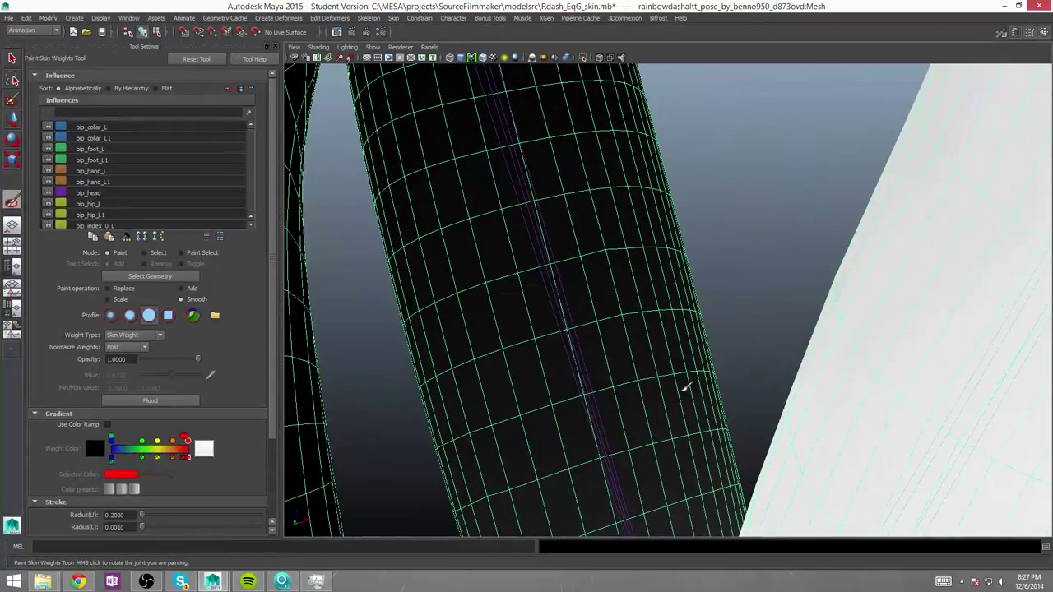
{"action": "mouse_move", "coordinate": [556, 486]}
{"action": "left_mouse_down", "text": "alt"}
{"action": "mouse_move", "coordinate": [576, 423]}
{"action": "mouse_move", "coordinate": [684, 462]}
{"action": "left_mouse_up", "text": "alt"}
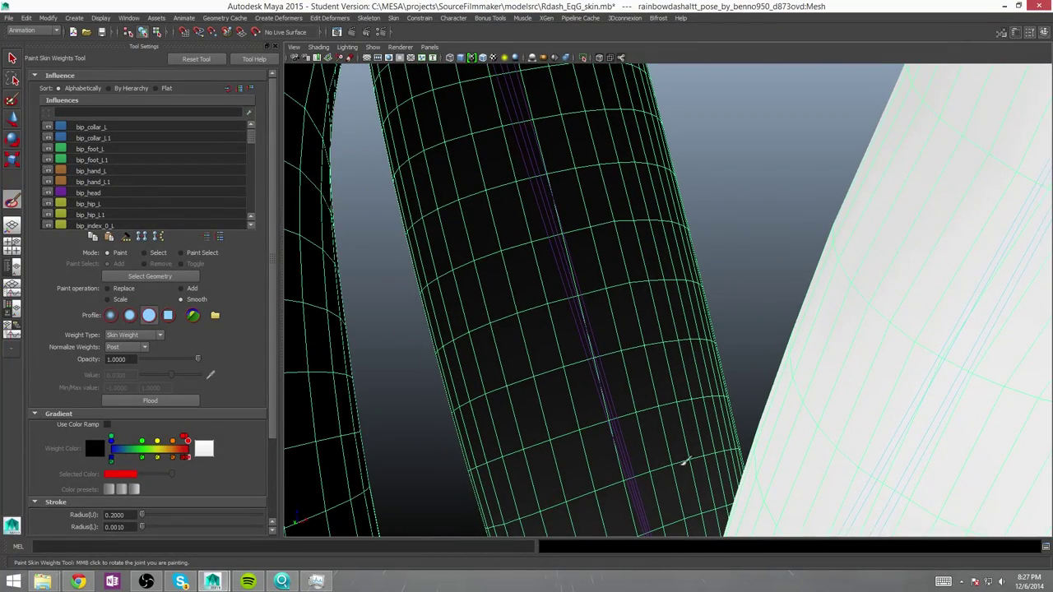
{"action": "mouse_move", "coordinate": [690, 337]}
{"action": "left_mouse_down", "text": "alt"}
{"action": "mouse_move", "coordinate": [394, 322]}
{"action": "mouse_move", "coordinate": [390, 282]}
{"action": "mouse_move", "coordinate": [615, 186]}
{"action": "mouse_move", "coordinate": [630, 207]}
{"action": "mouse_move", "coordinate": [824, 328]}
{"action": "mouse_move", "coordinate": [851, 460]}
{"action": "left_mouse_up", "text": "alt"}
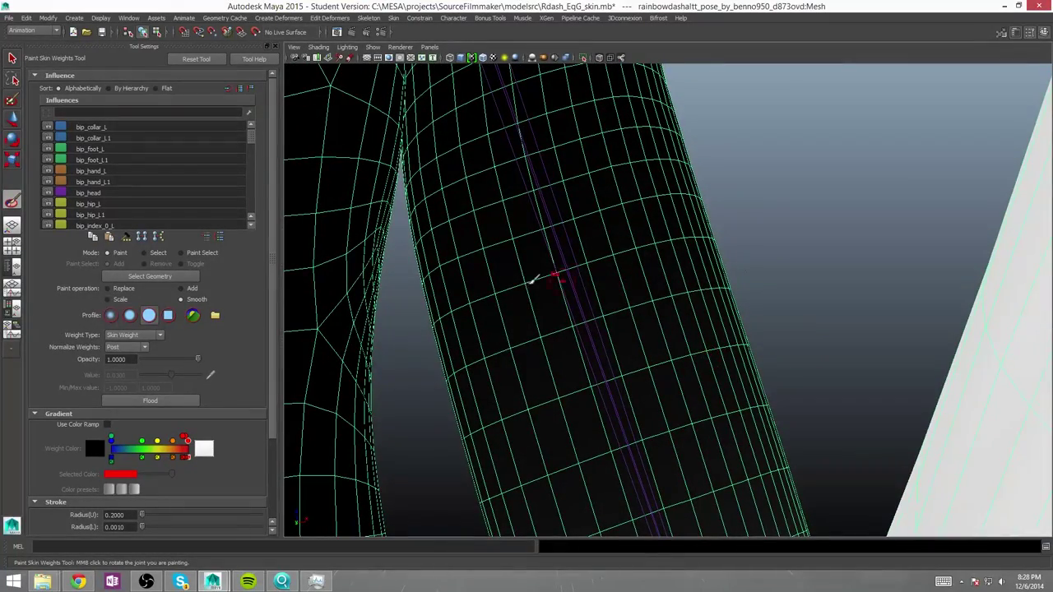
{"action": "mouse_move", "coordinate": [496, 215]}
{"action": "left_mouse_down", "text": "alt"}
{"action": "mouse_move", "coordinate": [482, 207]}
{"action": "mouse_move", "coordinate": [526, 163]}
{"action": "left_mouse_up", "text": "alt"}
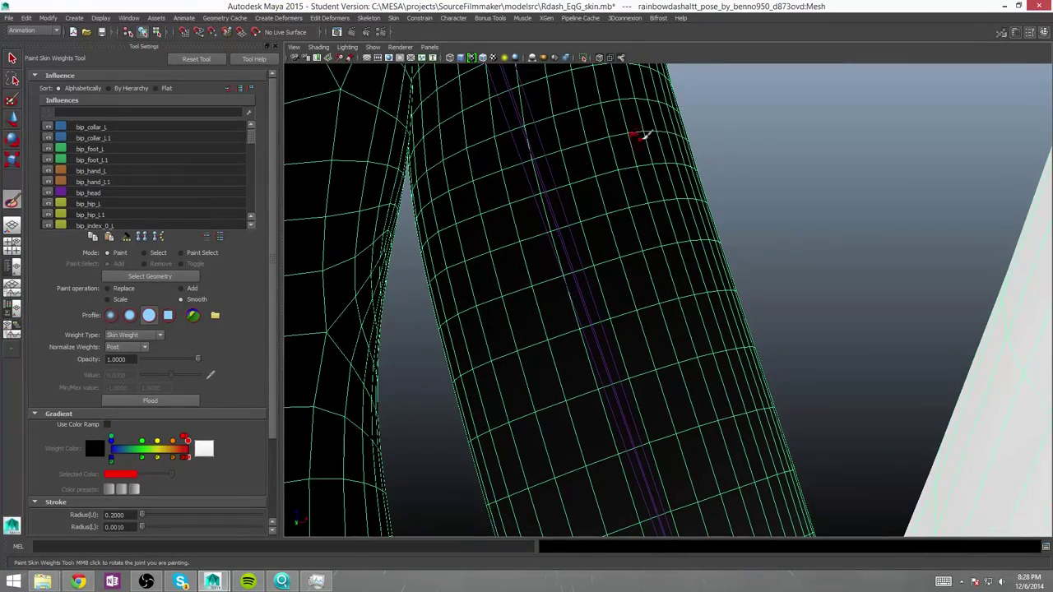
{"action": "left_click_drag", "start_coordinate": [720, 101], "coordinate": [735, 192], "text": "alt"}
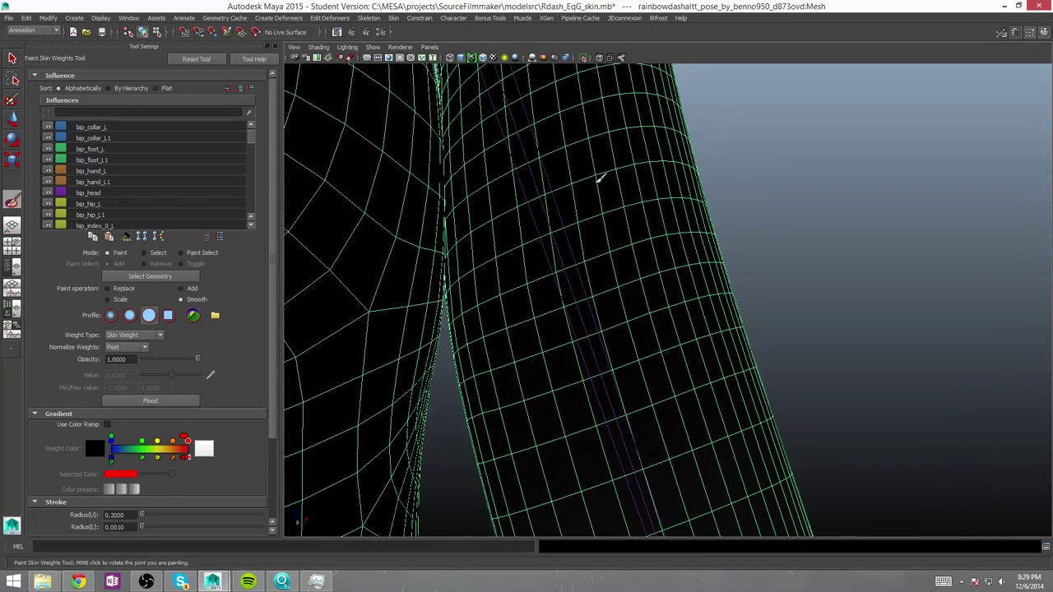
{"action": "left_click_drag", "start_coordinate": [600, 177], "coordinate": [693, 160], "text": "alt"}
{"action": "mouse_move", "coordinate": [584, 102]}
{"action": "left_mouse_down", "text": "alt"}
{"action": "mouse_move", "coordinate": [505, 258]}
{"action": "mouse_move", "coordinate": [522, 196]}
{"action": "left_mouse_up", "text": "alt"}
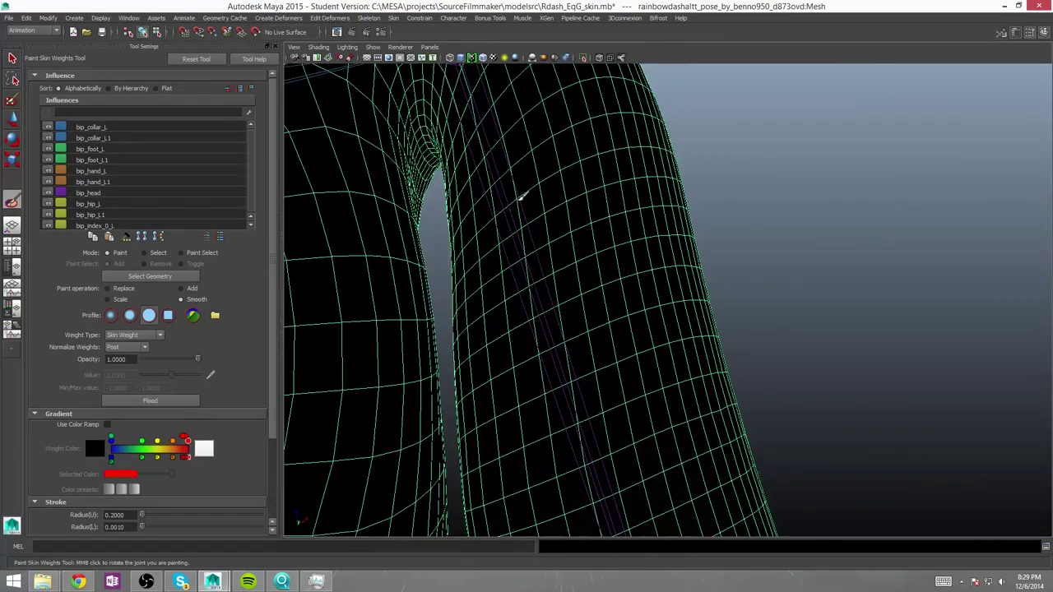
{"action": "mouse_move", "coordinate": [663, 101]}
{"action": "left_mouse_down", "text": "alt"}
{"action": "mouse_move", "coordinate": [606, 402]}
{"action": "mouse_move", "coordinate": [665, 214]}
{"action": "mouse_move", "coordinate": [595, 502]}
{"action": "mouse_move", "coordinate": [784, 449]}
{"action": "mouse_move", "coordinate": [662, 411]}
{"action": "mouse_move", "coordinate": [584, 439]}
{"action": "mouse_move", "coordinate": [597, 461]}
{"action": "left_mouse_up", "text": "alt"}
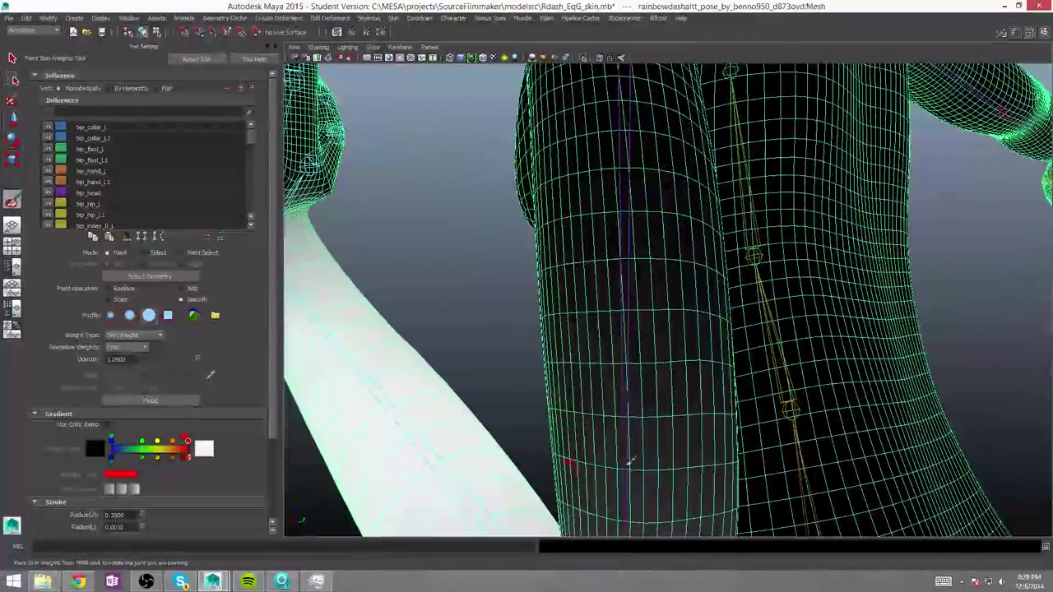
{"action": "mouse_move", "coordinate": [664, 518]}
{"action": "left_mouse_down", "text": "alt"}
{"action": "mouse_move", "coordinate": [705, 517]}
{"action": "mouse_move", "coordinate": [860, 418]}
{"action": "left_mouse_up", "text": "alt"}
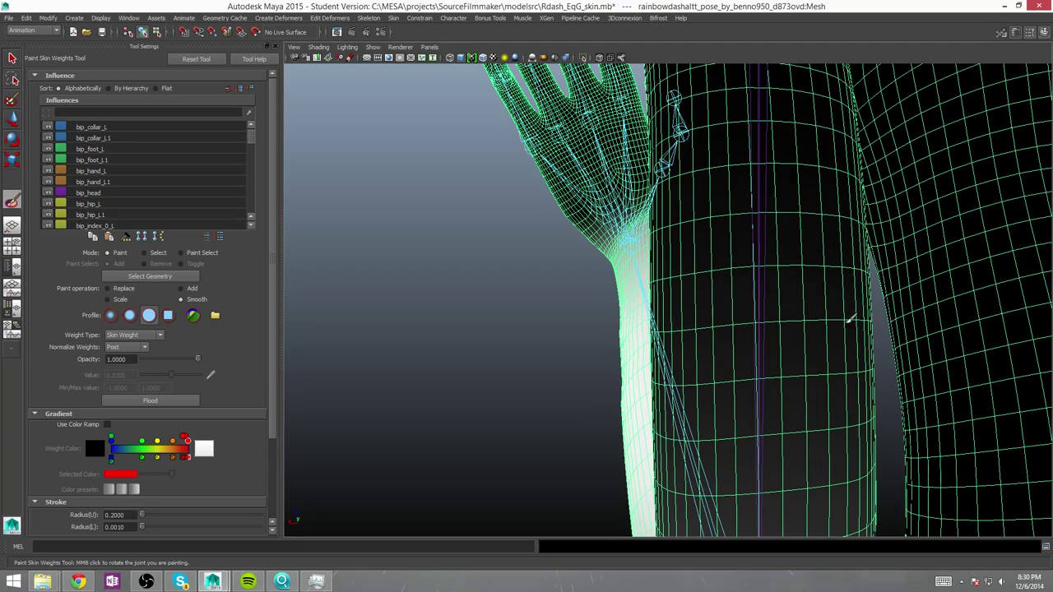
{"action": "mouse_move", "coordinate": [750, 495]}
{"action": "left_mouse_down", "text": "alt"}
{"action": "mouse_move", "coordinate": [728, 502]}
{"action": "mouse_move", "coordinate": [720, 427]}
{"action": "mouse_move", "coordinate": [581, 347]}
{"action": "mouse_move", "coordinate": [559, 369]}
{"action": "mouse_move", "coordinate": [694, 298]}
{"action": "mouse_move", "coordinate": [496, 326]}
{"action": "mouse_move", "coordinate": [673, 366]}
{"action": "left_mouse_up", "text": "alt"}
{"action": "mouse_move", "coordinate": [663, 290]}
{"action": "left_mouse_down", "text": "alt"}
{"action": "mouse_move", "coordinate": [441, 353]}
{"action": "mouse_move", "coordinate": [686, 292]}
{"action": "left_mouse_up", "text": "alt"}
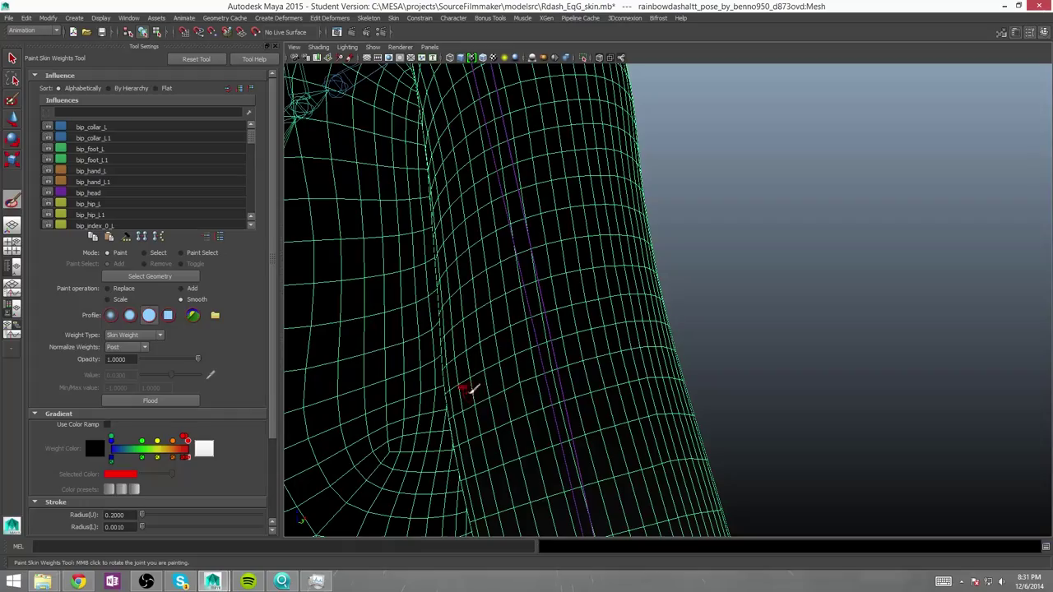
{"action": "mouse_move", "coordinate": [486, 396]}
{"action": "left_mouse_down", "text": "alt"}
{"action": "mouse_move", "coordinate": [639, 301]}
{"action": "mouse_move", "coordinate": [822, 325]}
{"action": "mouse_move", "coordinate": [858, 404]}
{"action": "left_mouse_up", "text": "alt"}
{"action": "mouse_move", "coordinate": [875, 329]}
{"action": "left_mouse_down", "text": "alt"}
{"action": "mouse_move", "coordinate": [668, 353]}
{"action": "mouse_move", "coordinate": [660, 397]}
{"action": "mouse_move", "coordinate": [683, 466]}
{"action": "mouse_move", "coordinate": [783, 477]}
{"action": "mouse_move", "coordinate": [695, 465]}
{"action": "mouse_move", "coordinate": [940, 434]}
{"action": "left_mouse_up", "text": "alt"}
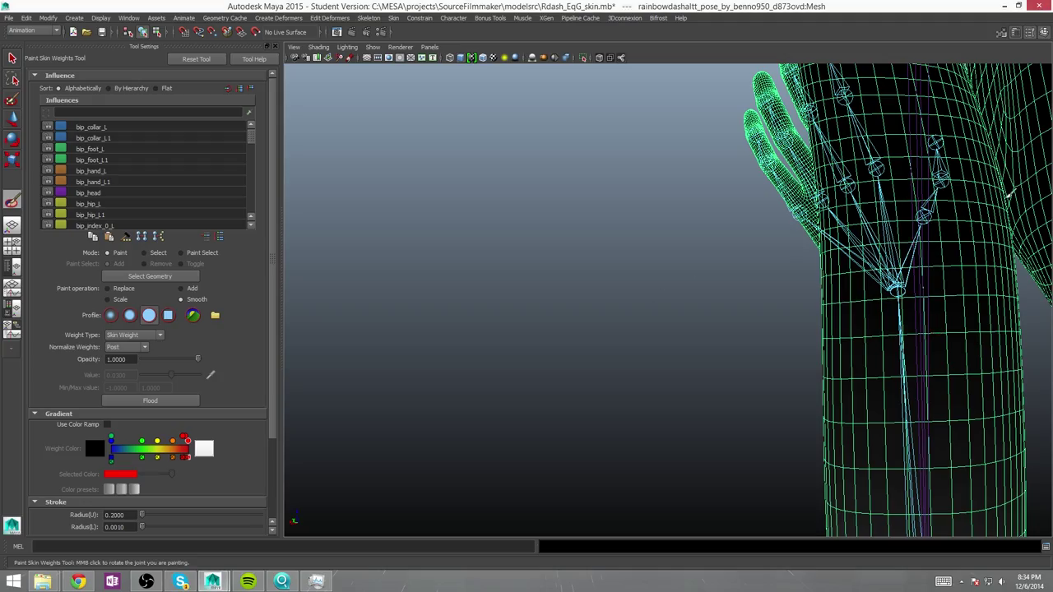
- Frame the torso and raised arm, then save Rdash_EqG_skin.mb past the Student Version notice
{"action": "left_click_drag", "start_coordinate": [728, 435], "coordinate": [920, 367], "text": "alt"}
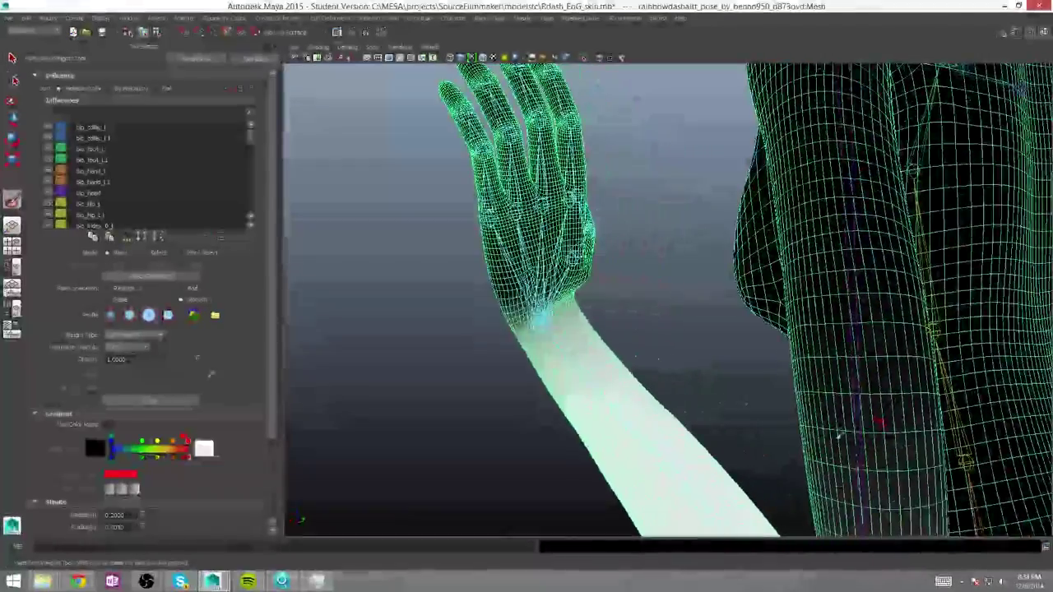
{"action": "left_click_drag", "start_coordinate": [920, 367], "coordinate": [880, 338], "text": "alt"}
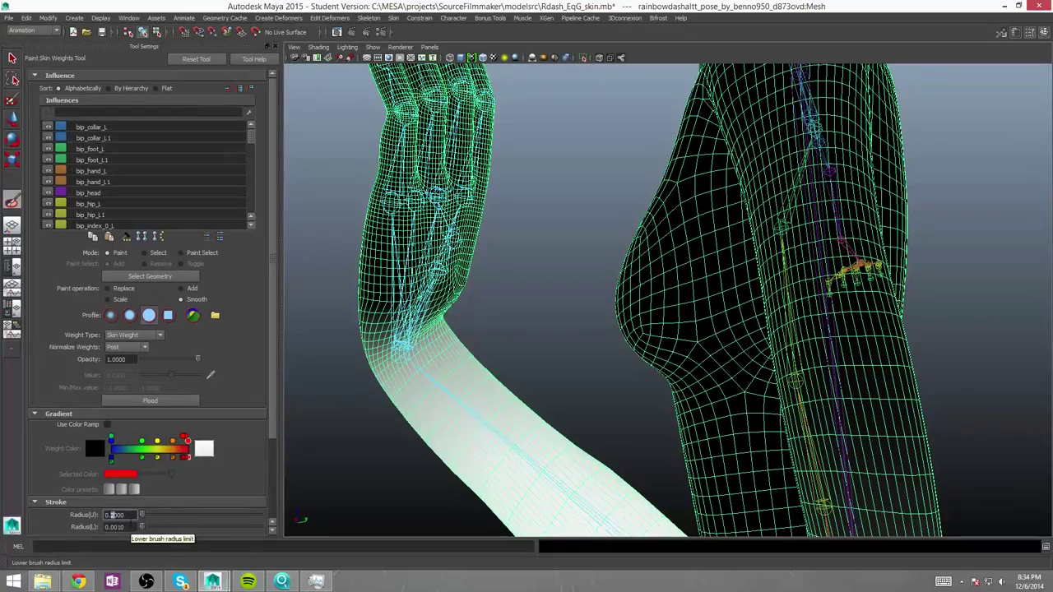
{"action": "left_click_drag", "start_coordinate": [804, 100], "coordinate": [734, 500], "text": "alt"}
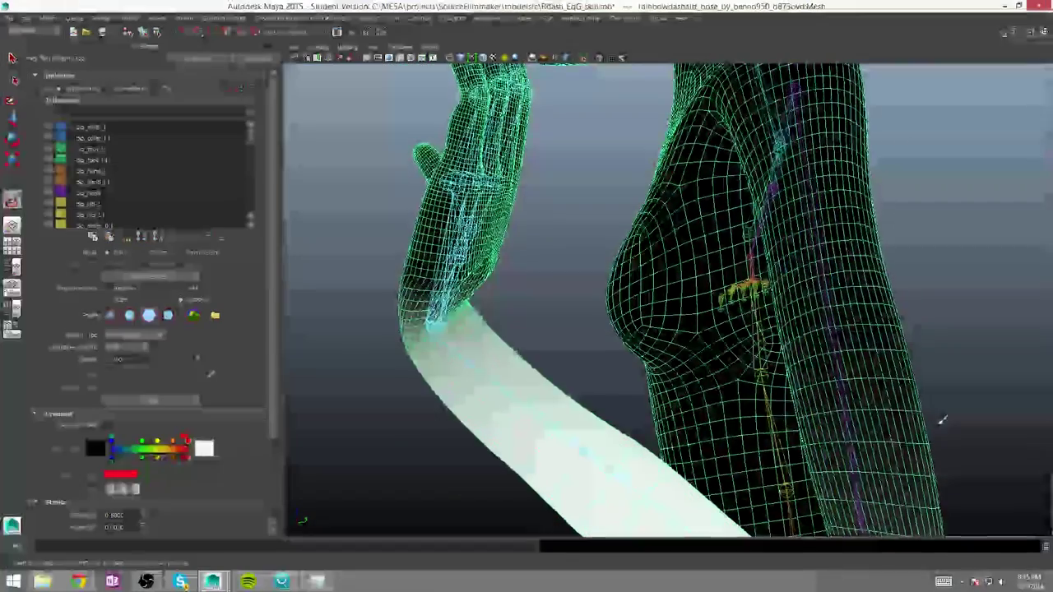
{"action": "scroll", "coordinate": [735, 500], "scroll_direction": "up", "scroll_amount": 5}
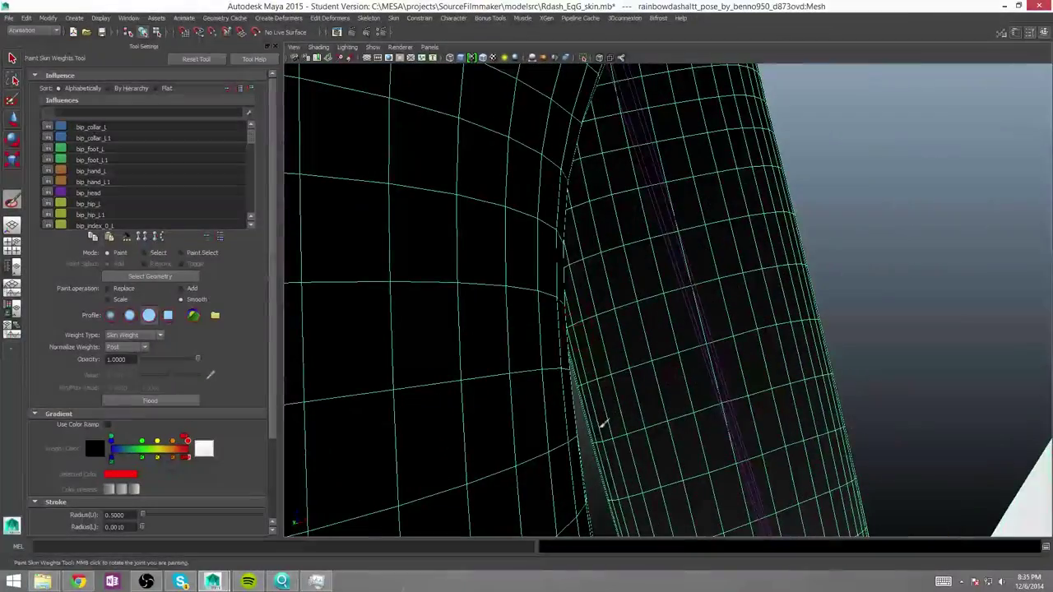
{"action": "mouse_move", "coordinate": [760, 339]}
{"action": "left_mouse_down", "text": "alt"}
{"action": "mouse_move", "coordinate": [901, 239]}
{"action": "mouse_move", "coordinate": [717, 341]}
{"action": "mouse_move", "coordinate": [693, 461]}
{"action": "mouse_move", "coordinate": [768, 324]}
{"action": "mouse_move", "coordinate": [668, 430]}
{"action": "mouse_move", "coordinate": [660, 382]}
{"action": "left_mouse_up", "text": "alt"}
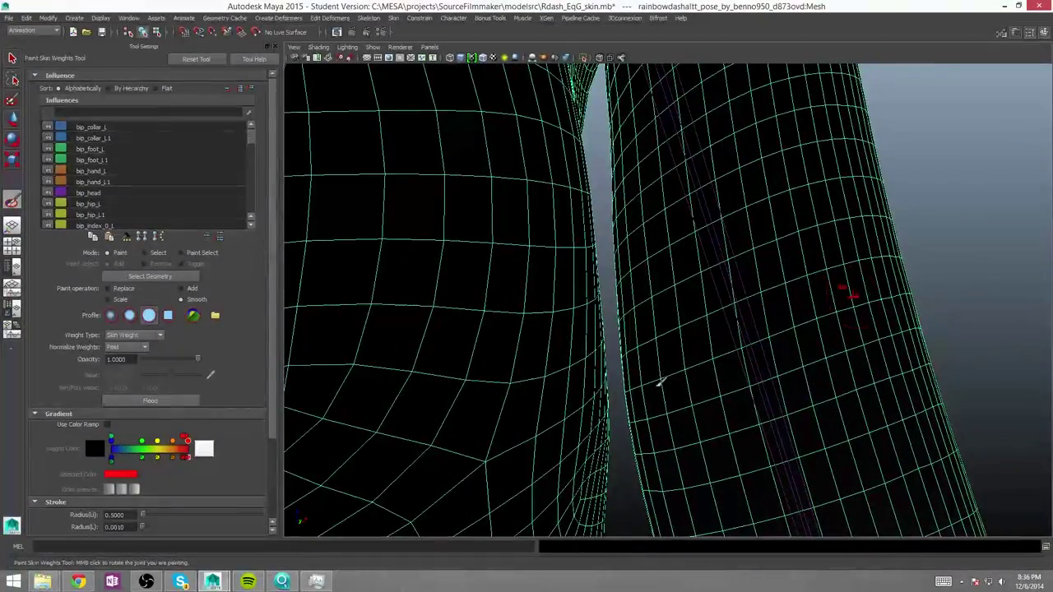
{"action": "left_click_drag", "start_coordinate": [685, 309], "coordinate": [509, 292], "text": "alt"}
{"action": "key", "text": "ctrl+s"}
{"action": "key", "text": "Return"}
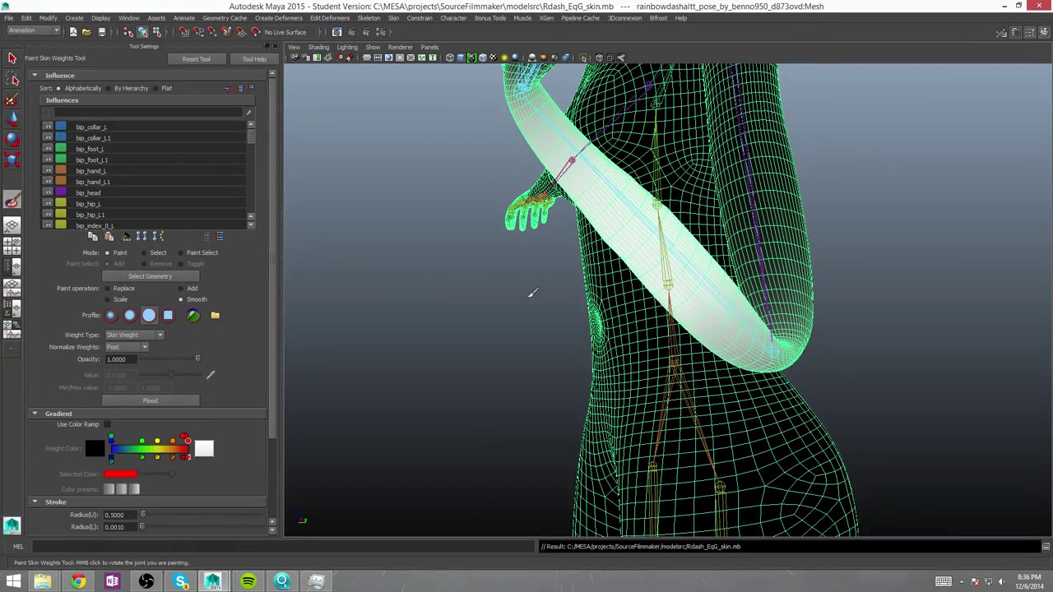
- Paint Smooth strokes with radius 0.2 around the arm where it crosses the body
{"action": "mouse_move", "coordinate": [576, 188]}
{"action": "left_mouse_down", "text": "alt"}
{"action": "mouse_move", "coordinate": [592, 399]}
{"action": "mouse_move", "coordinate": [649, 489]}
{"action": "mouse_move", "coordinate": [540, 310]}
{"action": "mouse_move", "coordinate": [489, 353]}
{"action": "mouse_move", "coordinate": [455, 259]}
{"action": "left_mouse_up", "text": "alt"}
{"action": "left_click_drag", "start_coordinate": [750, 339], "coordinate": [599, 293], "text": "alt"}
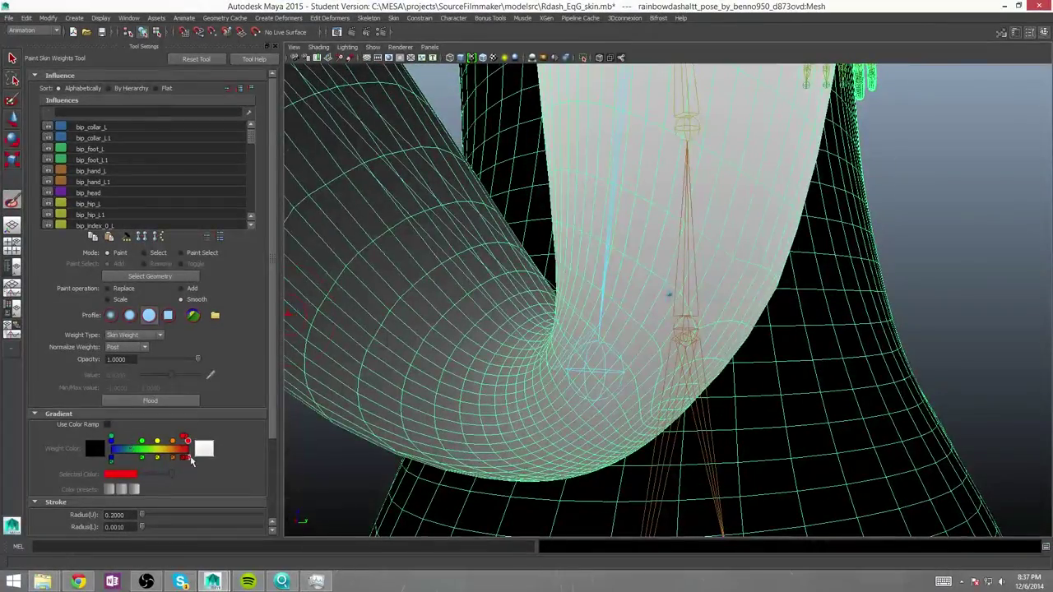
{"action": "left_click_drag", "start_coordinate": [668, 294], "coordinate": [652, 415], "text": "alt"}
{"action": "mouse_move", "coordinate": [865, 404]}
{"action": "left_mouse_down", "text": "alt"}
{"action": "mouse_move", "coordinate": [557, 403]}
{"action": "mouse_move", "coordinate": [594, 505]}
{"action": "mouse_move", "coordinate": [892, 393]}
{"action": "mouse_move", "coordinate": [763, 341]}
{"action": "mouse_move", "coordinate": [653, 357]}
{"action": "mouse_move", "coordinate": [781, 403]}
{"action": "mouse_move", "coordinate": [447, 466]}
{"action": "left_mouse_up", "text": "alt"}
{"action": "mouse_move", "coordinate": [637, 155]}
{"action": "left_mouse_down", "text": "alt"}
{"action": "mouse_move", "coordinate": [597, 172]}
{"action": "mouse_move", "coordinate": [564, 318]}
{"action": "mouse_move", "coordinate": [701, 229]}
{"action": "mouse_move", "coordinate": [642, 219]}
{"action": "mouse_move", "coordinate": [756, 247]}
{"action": "mouse_move", "coordinate": [712, 426]}
{"action": "mouse_move", "coordinate": [702, 270]}
{"action": "mouse_move", "coordinate": [631, 239]}
{"action": "left_mouse_up", "text": "alt"}
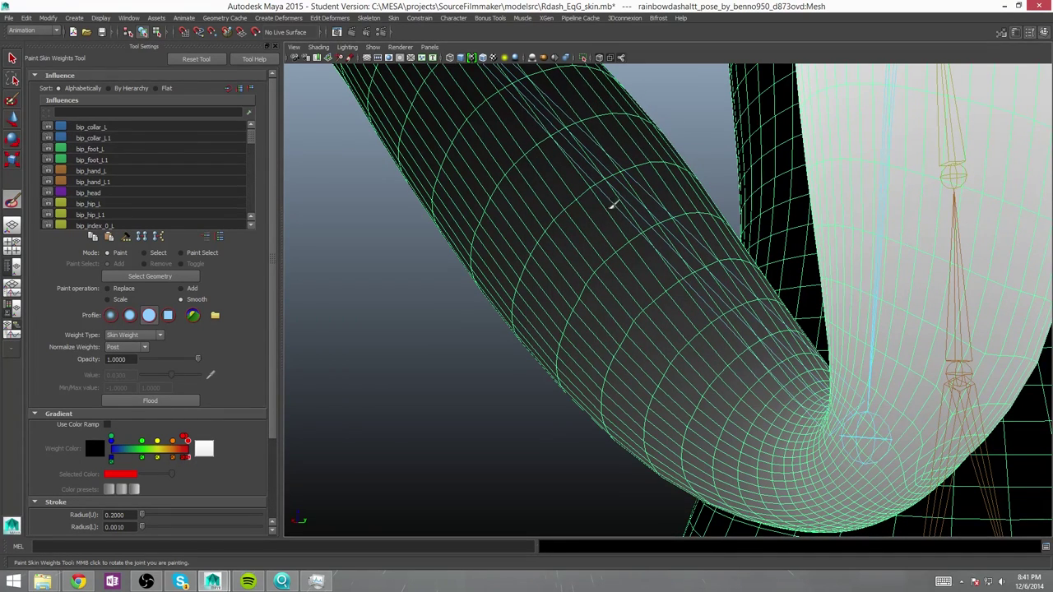
- Smooth the weights along the limb's edge where it nears the torso
{"action": "mouse_move", "coordinate": [675, 221]}
{"action": "left_mouse_down", "text": "alt"}
{"action": "mouse_move", "coordinate": [611, 227]}
{"action": "mouse_move", "coordinate": [705, 252]}
{"action": "mouse_move", "coordinate": [521, 329]}
{"action": "mouse_move", "coordinate": [604, 165]}
{"action": "left_mouse_up", "text": "alt"}
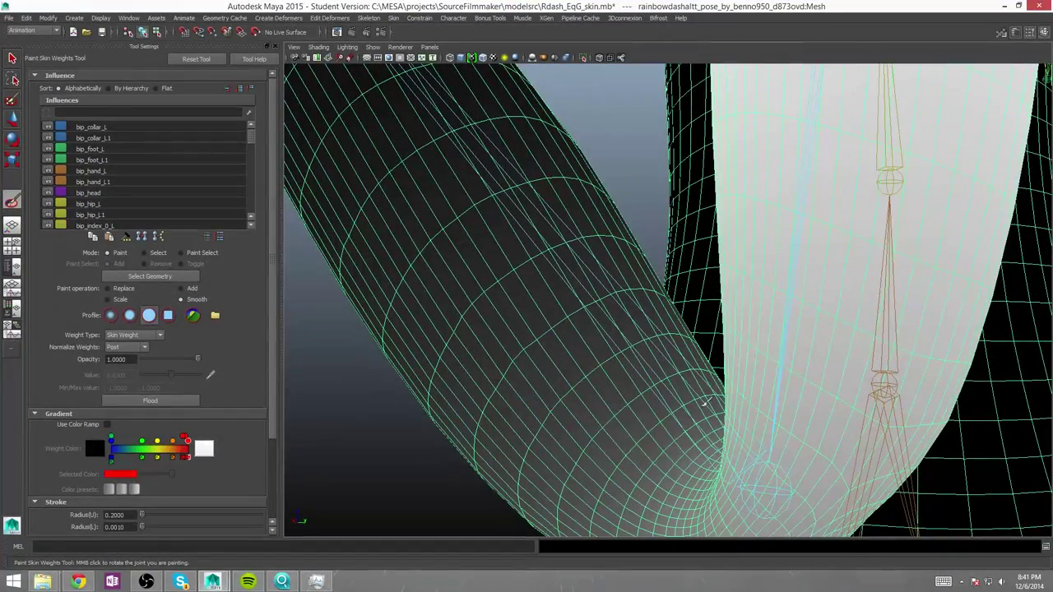
{"action": "left_click_drag", "start_coordinate": [636, 503], "coordinate": [674, 242], "text": "alt"}
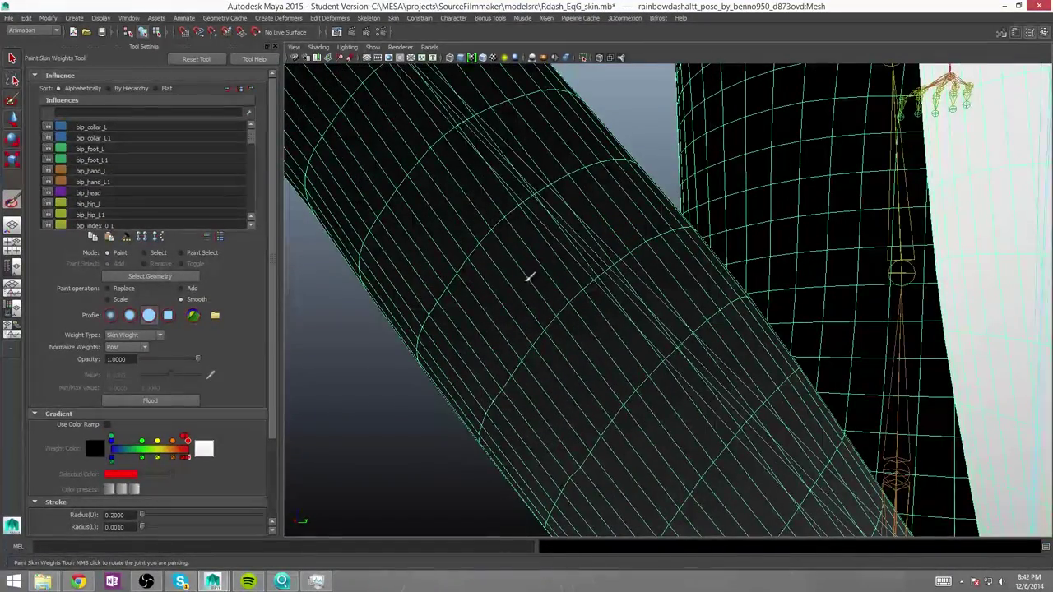
{"action": "mouse_move", "coordinate": [531, 277]}
{"action": "left_mouse_down", "text": "alt"}
{"action": "mouse_move", "coordinate": [664, 349]}
{"action": "mouse_move", "coordinate": [794, 348]}
{"action": "mouse_move", "coordinate": [790, 461]}
{"action": "mouse_move", "coordinate": [794, 364]}
{"action": "left_mouse_up", "text": "alt"}
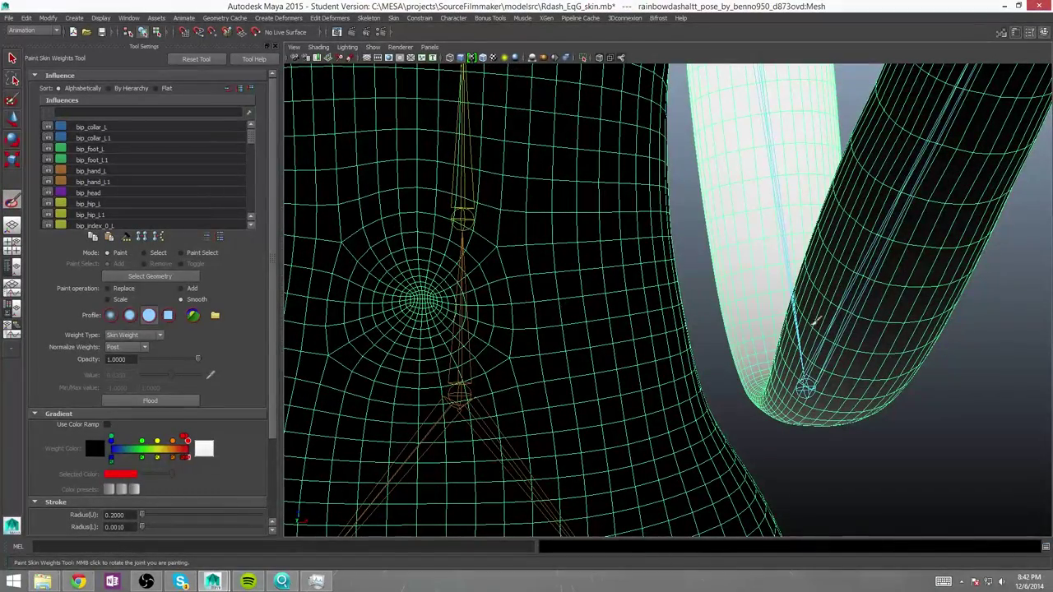
{"action": "left_click_drag", "start_coordinate": [948, 277], "coordinate": [861, 183], "text": "alt"}
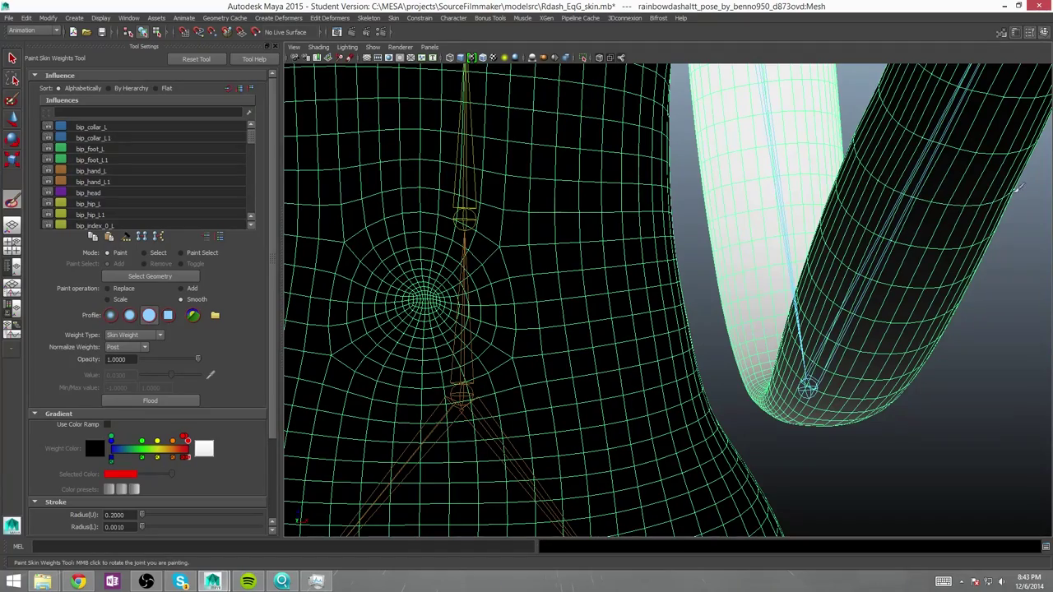
{"action": "left_click_drag", "start_coordinate": [1011, 197], "coordinate": [878, 111], "text": "alt"}
{"action": "mouse_move", "coordinate": [960, 238]}
{"action": "left_mouse_down", "text": "alt"}
{"action": "mouse_move", "coordinate": [776, 217]}
{"action": "mouse_move", "coordinate": [850, 287]}
{"action": "mouse_move", "coordinate": [883, 371]}
{"action": "left_mouse_up", "text": "alt"}
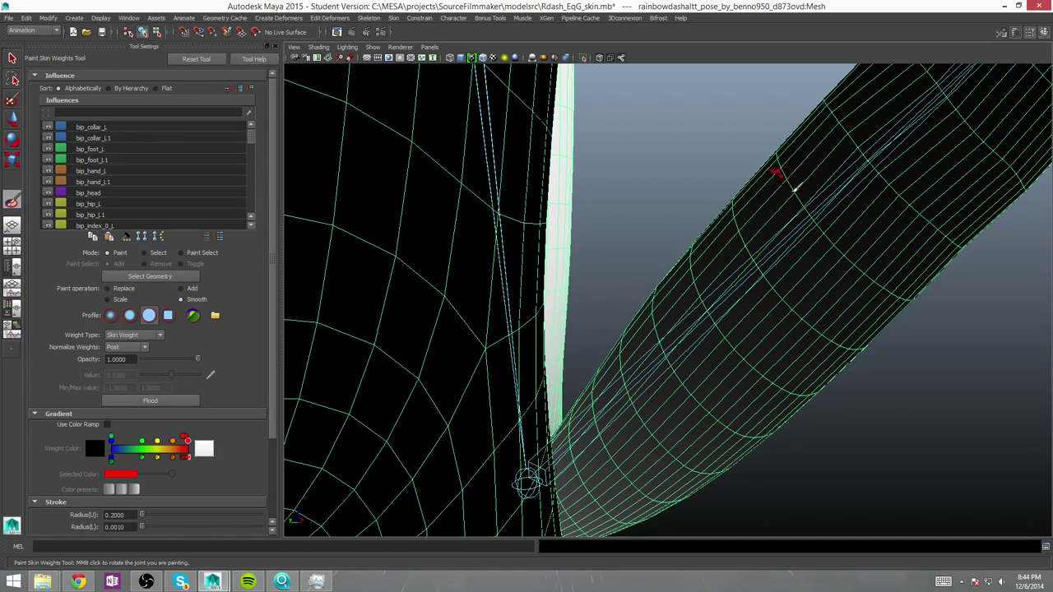
{"action": "mouse_move", "coordinate": [855, 258]}
{"action": "left_mouse_down", "text": "alt"}
{"action": "mouse_move", "coordinate": [803, 129]}
{"action": "mouse_move", "coordinate": [870, 246]}
{"action": "left_mouse_up", "text": "alt"}
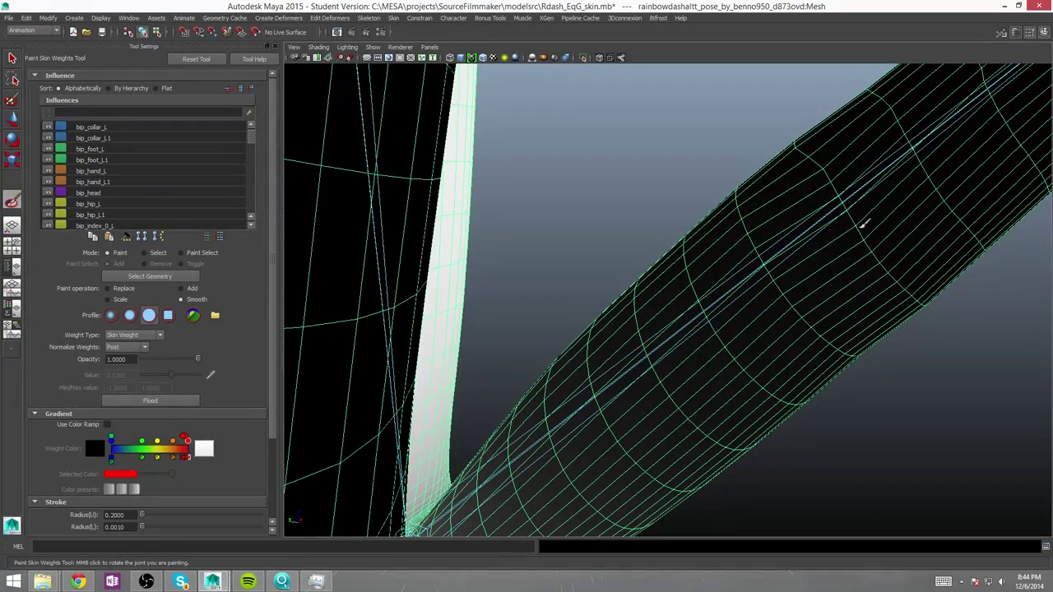
- Continue smoothing the limb from other sides, checking it against the whole body
{"action": "mouse_move", "coordinate": [801, 326]}
{"action": "left_mouse_down", "text": "alt"}
{"action": "mouse_move", "coordinate": [735, 204]}
{"action": "mouse_move", "coordinate": [695, 214]}
{"action": "mouse_move", "coordinate": [625, 336]}
{"action": "left_mouse_up", "text": "alt"}
{"action": "left_click_drag", "start_coordinate": [671, 463], "coordinate": [545, 433], "text": "alt"}
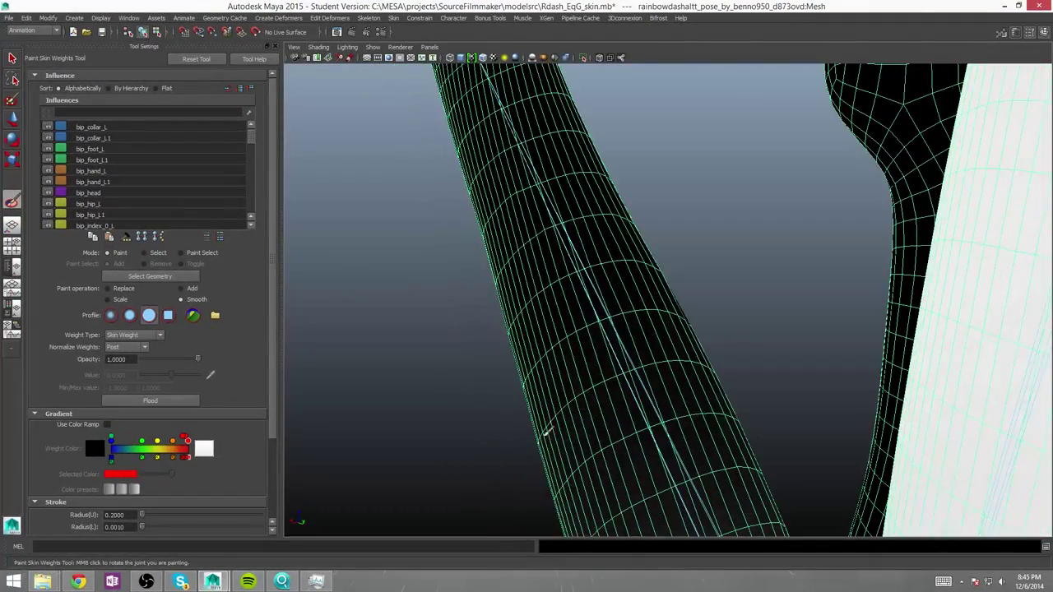
{"action": "scroll", "coordinate": [795, 463], "scroll_direction": "down", "scroll_amount": 5}
{"action": "mouse_move", "coordinate": [795, 463]}
{"action": "left_mouse_down", "text": "alt"}
{"action": "mouse_move", "coordinate": [750, 323]}
{"action": "mouse_move", "coordinate": [922, 138]}
{"action": "left_mouse_up", "text": "alt"}
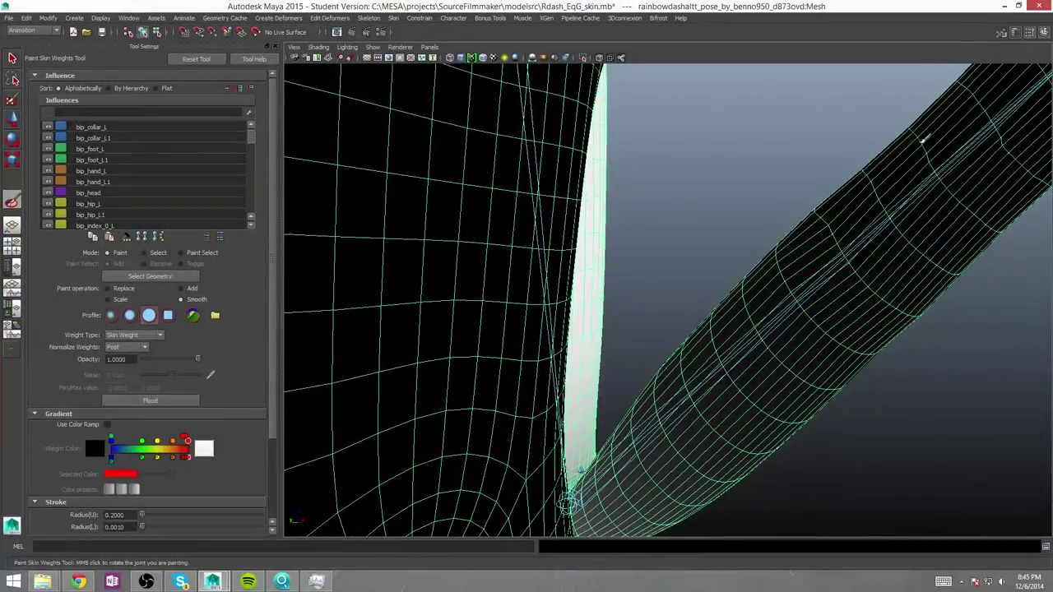
{"action": "left_click_drag", "start_coordinate": [757, 356], "coordinate": [847, 330], "text": "alt"}
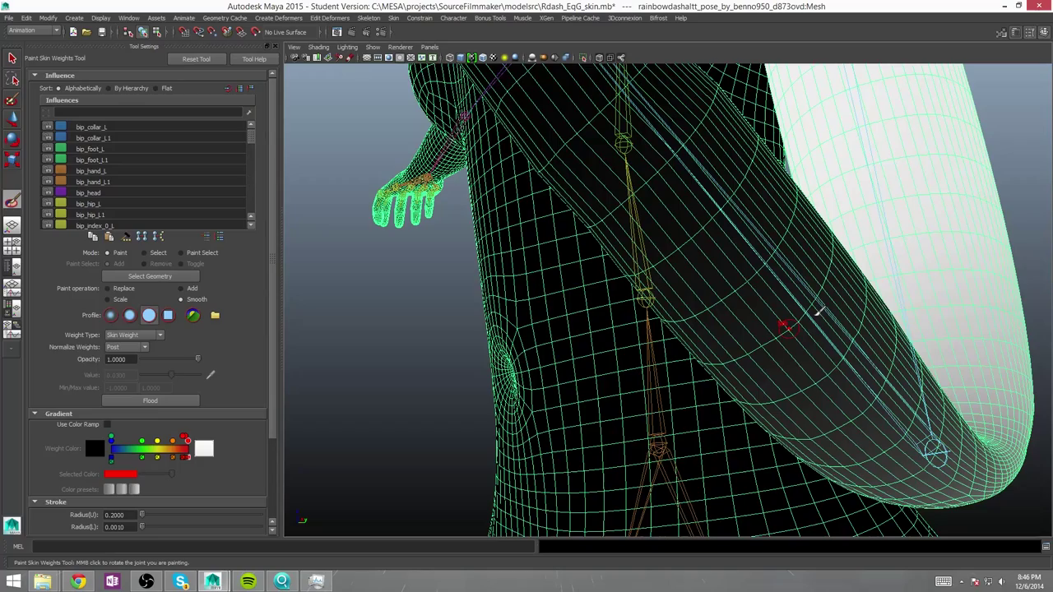
{"action": "left_click_drag", "start_coordinate": [625, 199], "coordinate": [520, 199], "text": "alt"}
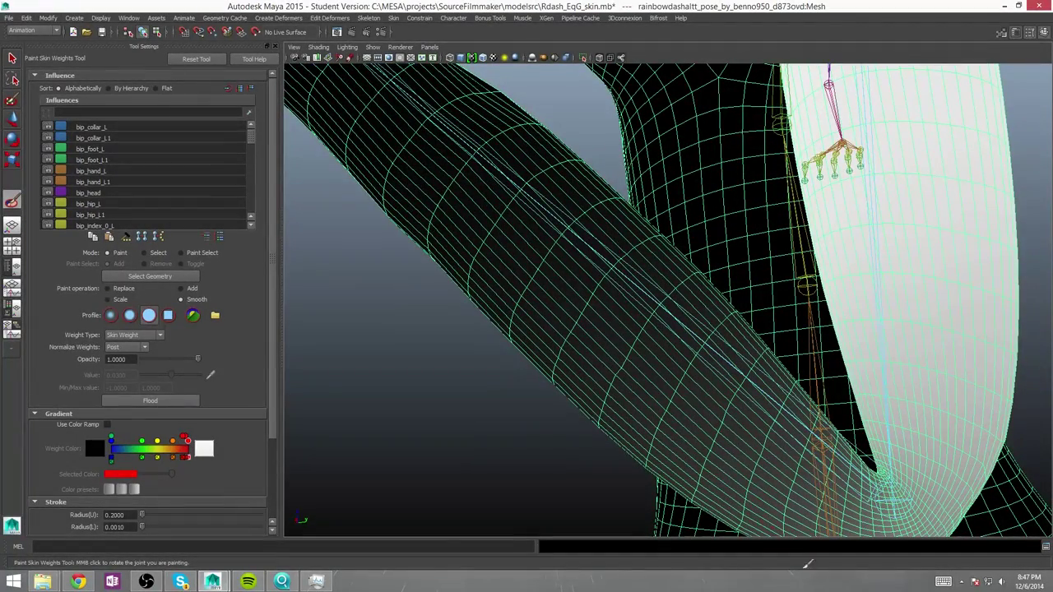
{"action": "mouse_move", "coordinate": [461, 117]}
{"action": "left_mouse_down", "text": "alt"}
{"action": "mouse_move", "coordinate": [689, 282]}
{"action": "mouse_move", "coordinate": [945, 211]}
{"action": "mouse_move", "coordinate": [789, 301]}
{"action": "mouse_move", "coordinate": [806, 269]}
{"action": "mouse_move", "coordinate": [905, 293]}
{"action": "mouse_move", "coordinate": [970, 148]}
{"action": "mouse_move", "coordinate": [751, 447]}
{"action": "mouse_move", "coordinate": [914, 263]}
{"action": "mouse_move", "coordinate": [353, 364]}
{"action": "mouse_move", "coordinate": [305, 265]}
{"action": "left_mouse_up", "text": "alt"}
{"action": "scroll", "coordinate": [130, 213], "scroll_direction": "down", "scroll_amount": 5}
- Make bip_hand_L the painted influence and smooth weights along the forearm tube
{"action": "left_click", "coordinate": [90, 138]}
{"action": "left_click_drag", "start_coordinate": [625, 313], "coordinate": [683, 329], "text": "alt"}
{"action": "scroll", "coordinate": [129, 181], "scroll_direction": "up", "scroll_amount": 3}
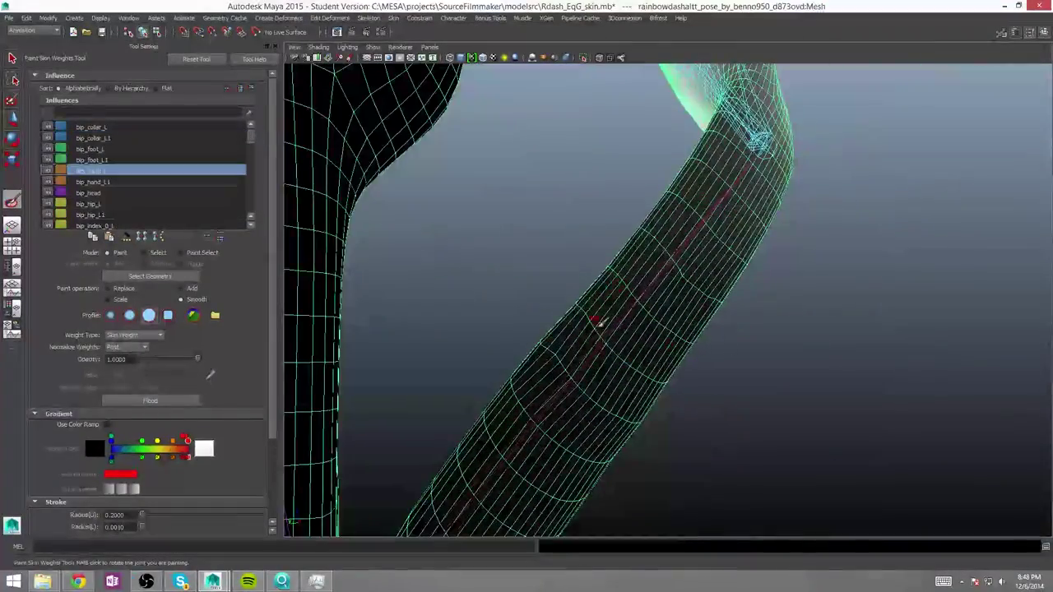
{"action": "mouse_move", "coordinate": [545, 366]}
{"action": "left_mouse_down", "text": "alt"}
{"action": "mouse_move", "coordinate": [787, 305]}
{"action": "mouse_move", "coordinate": [862, 258]}
{"action": "mouse_move", "coordinate": [735, 275]}
{"action": "mouse_move", "coordinate": [744, 341]}
{"action": "mouse_move", "coordinate": [390, 370]}
{"action": "mouse_move", "coordinate": [486, 348]}
{"action": "left_mouse_up", "text": "alt"}
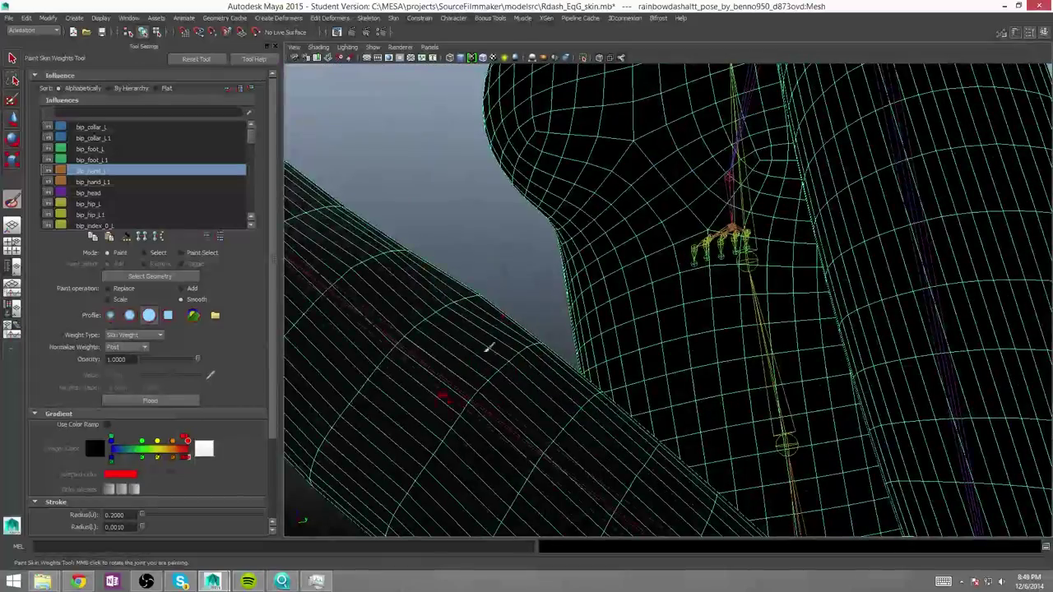
{"action": "mouse_move", "coordinate": [665, 445]}
{"action": "left_mouse_down", "text": "alt"}
{"action": "mouse_move", "coordinate": [348, 341]}
{"action": "mouse_move", "coordinate": [435, 340]}
{"action": "mouse_move", "coordinate": [500, 323]}
{"action": "mouse_move", "coordinate": [375, 329]}
{"action": "mouse_move", "coordinate": [505, 216]}
{"action": "left_mouse_up", "text": "alt"}
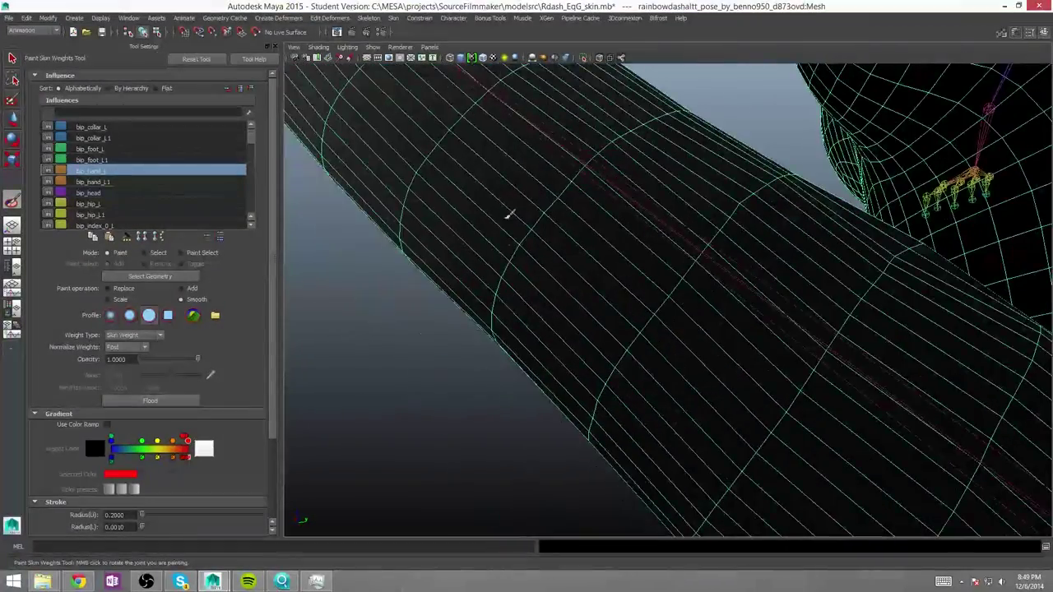
{"action": "mouse_move", "coordinate": [646, 336]}
{"action": "left_mouse_down", "text": "alt"}
{"action": "mouse_move", "coordinate": [616, 411]}
{"action": "mouse_move", "coordinate": [759, 307]}
{"action": "mouse_move", "coordinate": [875, 327]}
{"action": "mouse_move", "coordinate": [1024, 274]}
{"action": "mouse_move", "coordinate": [874, 322]}
{"action": "mouse_move", "coordinate": [817, 327]}
{"action": "mouse_move", "coordinate": [823, 348]}
{"action": "mouse_move", "coordinate": [824, 261]}
{"action": "left_mouse_up", "text": "alt"}
{"action": "mouse_move", "coordinate": [823, 261]}
{"action": "right_mouse_down", "text": "alt"}
{"action": "mouse_move", "coordinate": [820, 308]}
{"action": "mouse_move", "coordinate": [768, 278]}
{"action": "mouse_move", "coordinate": [735, 279]}
{"action": "right_mouse_up", "text": "alt"}
{"action": "right_click_drag", "start_coordinate": [656, 350], "coordinate": [729, 423], "text": "alt"}
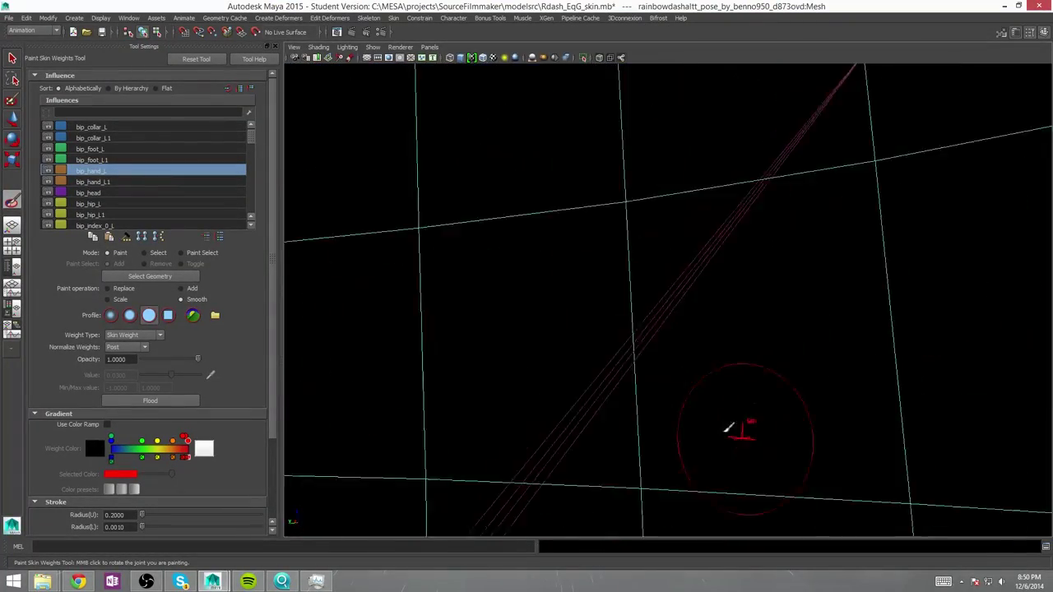
{"action": "left_click_drag", "start_coordinate": [729, 423], "coordinate": [564, 379], "text": "alt"}
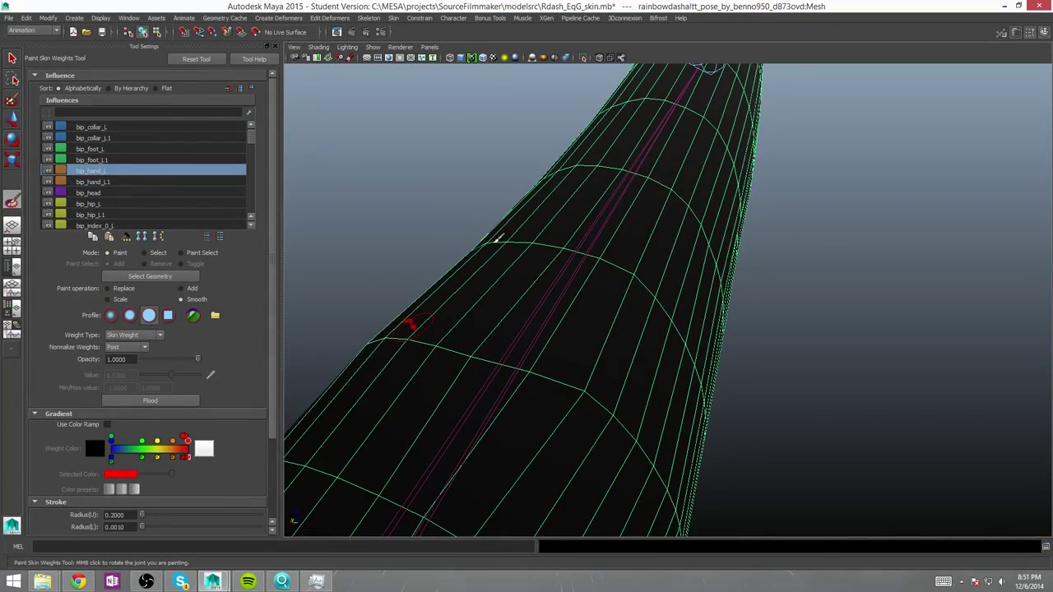
- Keep smoothing down the forearm from the hand joints up to the upper arm
{"action": "mouse_move", "coordinate": [693, 172]}
{"action": "left_mouse_down", "text": "alt"}
{"action": "mouse_move", "coordinate": [475, 301]}
{"action": "mouse_move", "coordinate": [436, 211]}
{"action": "mouse_move", "coordinate": [618, 274]}
{"action": "mouse_move", "coordinate": [664, 219]}
{"action": "mouse_move", "coordinate": [693, 242]}
{"action": "left_mouse_up", "text": "alt"}
{"action": "mouse_move", "coordinate": [693, 242]}
{"action": "right_mouse_down", "text": "alt"}
{"action": "mouse_move", "coordinate": [827, 427]}
{"action": "mouse_move", "coordinate": [830, 244]}
{"action": "right_mouse_up", "text": "alt"}
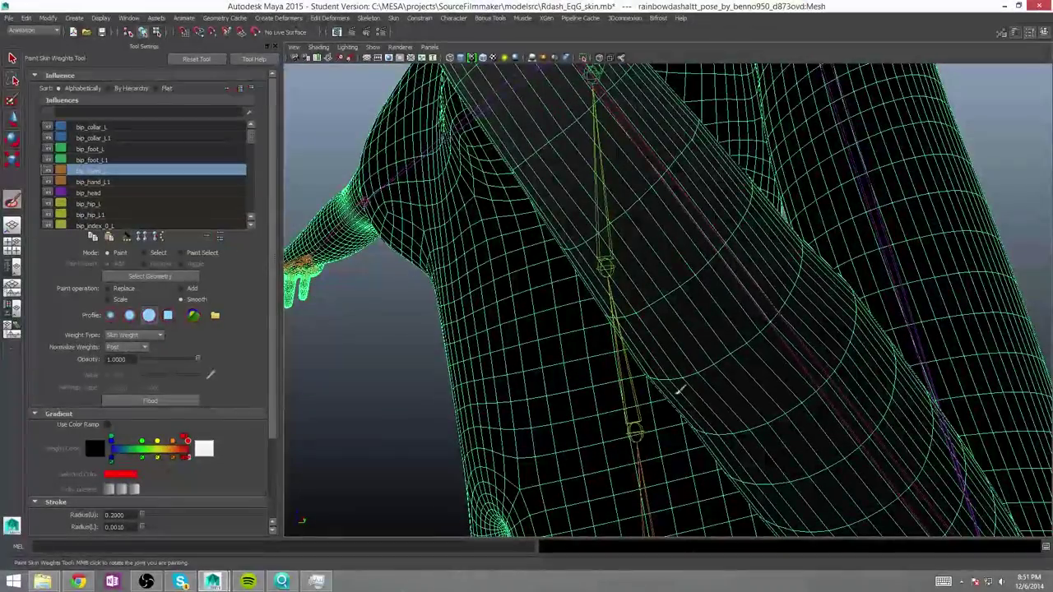
{"action": "mouse_move", "coordinate": [592, 288]}
{"action": "left_mouse_down", "text": "alt"}
{"action": "mouse_move", "coordinate": [543, 247]}
{"action": "mouse_move", "coordinate": [822, 350]}
{"action": "left_mouse_up", "text": "alt"}
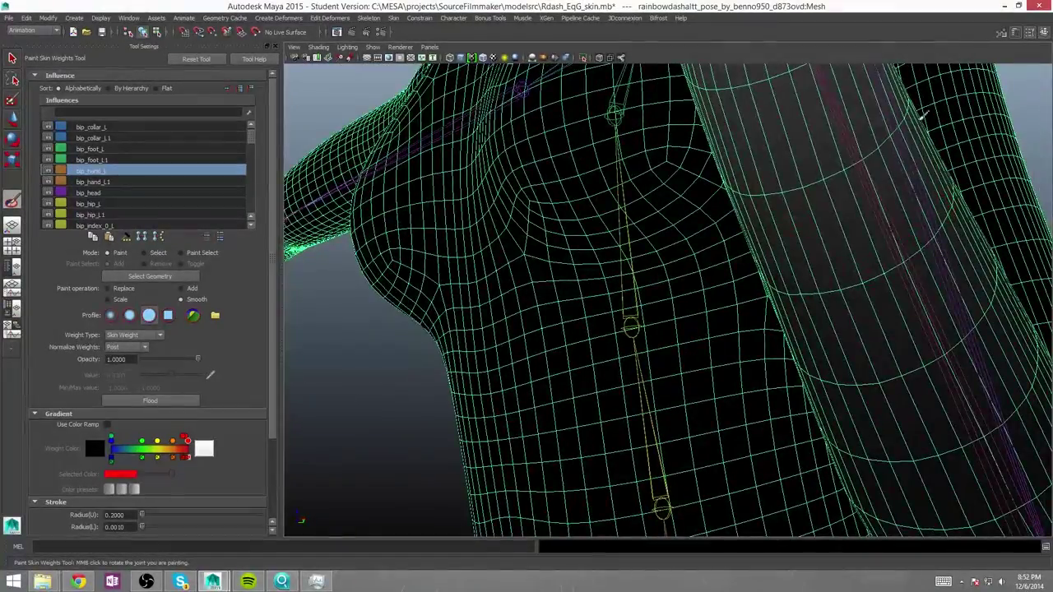
{"action": "mouse_move", "coordinate": [922, 115]}
{"action": "left_mouse_down", "text": "alt"}
{"action": "mouse_move", "coordinate": [905, 313]}
{"action": "mouse_move", "coordinate": [847, 412]}
{"action": "mouse_move", "coordinate": [946, 333]}
{"action": "mouse_move", "coordinate": [978, 206]}
{"action": "mouse_move", "coordinate": [498, 250]}
{"action": "left_mouse_up", "text": "alt"}
{"action": "left_click_drag", "start_coordinate": [644, 340], "coordinate": [564, 400], "text": "alt"}
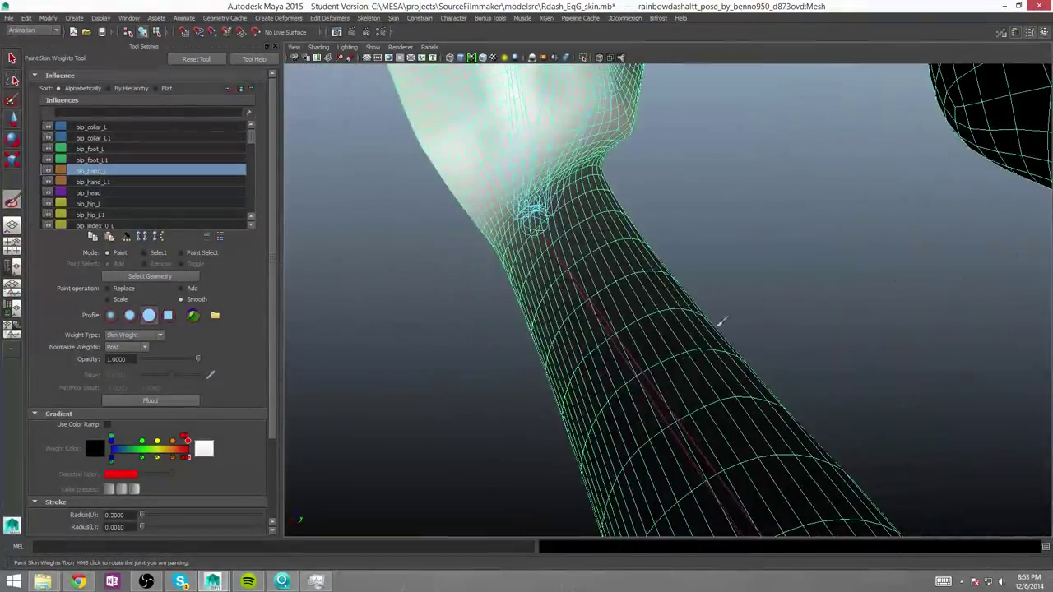
{"action": "mouse_move", "coordinate": [741, 480]}
{"action": "left_mouse_down", "text": "alt"}
{"action": "mouse_move", "coordinate": [794, 446]}
{"action": "mouse_move", "coordinate": [776, 482]}
{"action": "mouse_move", "coordinate": [716, 387]}
{"action": "mouse_move", "coordinate": [532, 360]}
{"action": "mouse_move", "coordinate": [625, 364]}
{"action": "mouse_move", "coordinate": [557, 205]}
{"action": "mouse_move", "coordinate": [608, 270]}
{"action": "mouse_move", "coordinate": [629, 250]}
{"action": "left_mouse_up", "text": "alt"}
{"action": "left_click_drag", "start_coordinate": [829, 326], "coordinate": [619, 233], "text": "alt"}
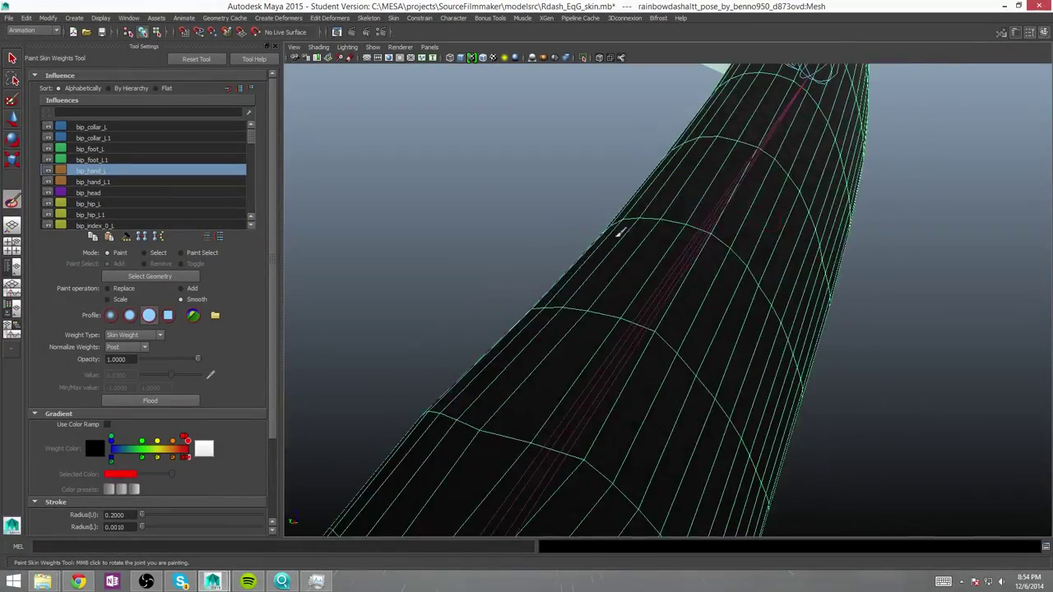
{"action": "mouse_move", "coordinate": [635, 329]}
{"action": "left_mouse_down", "text": "alt"}
{"action": "mouse_move", "coordinate": [704, 505]}
{"action": "mouse_move", "coordinate": [878, 382]}
{"action": "left_mouse_up", "text": "alt"}
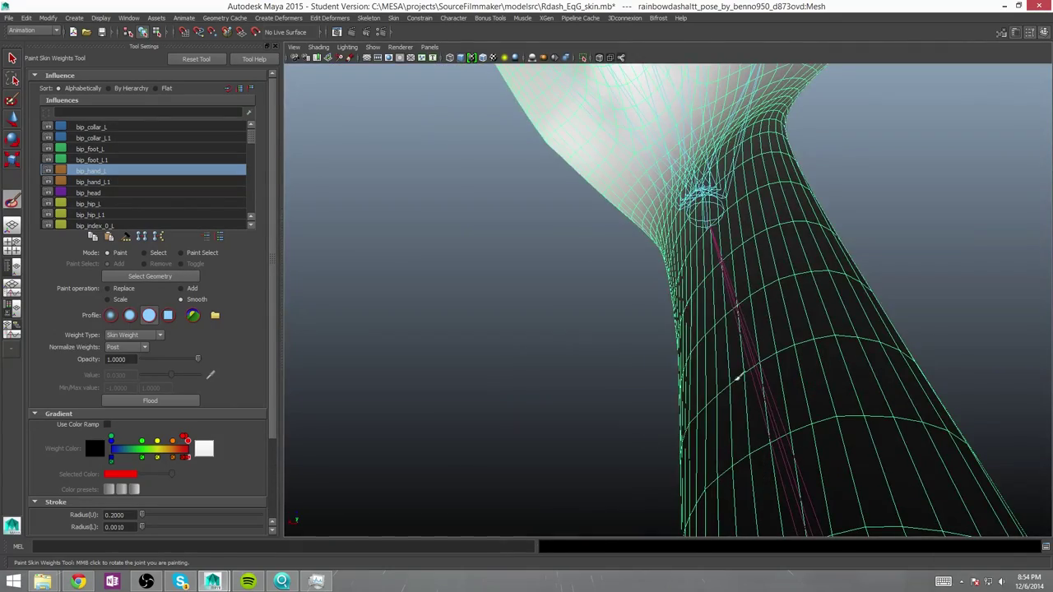
{"action": "mouse_move", "coordinate": [796, 175]}
{"action": "left_mouse_down", "text": "alt"}
{"action": "mouse_move", "coordinate": [850, 164]}
{"action": "mouse_move", "coordinate": [930, 212]}
{"action": "mouse_move", "coordinate": [982, 164]}
{"action": "mouse_move", "coordinate": [900, 252]}
{"action": "mouse_move", "coordinate": [740, 205]}
{"action": "mouse_move", "coordinate": [548, 209]}
{"action": "mouse_move", "coordinate": [768, 170]}
{"action": "mouse_move", "coordinate": [959, 96]}
{"action": "mouse_move", "coordinate": [959, 110]}
{"action": "mouse_move", "coordinate": [722, 301]}
{"action": "mouse_move", "coordinate": [594, 301]}
{"action": "left_mouse_up", "text": "alt"}
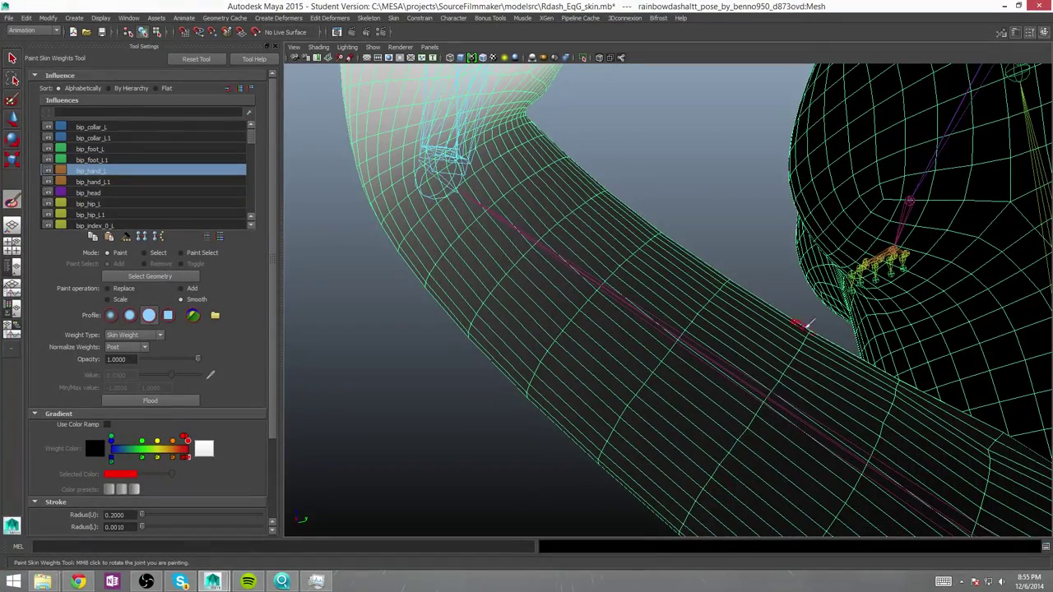
{"action": "mouse_move", "coordinate": [921, 417]}
{"action": "left_mouse_down", "text": "alt"}
{"action": "mouse_move", "coordinate": [869, 404]}
{"action": "mouse_move", "coordinate": [592, 153]}
{"action": "mouse_move", "coordinate": [634, 305]}
{"action": "mouse_move", "coordinate": [750, 215]}
{"action": "mouse_move", "coordinate": [674, 130]}
{"action": "mouse_move", "coordinate": [874, 219]}
{"action": "mouse_move", "coordinate": [778, 94]}
{"action": "left_mouse_up", "text": "alt"}
{"action": "mouse_move", "coordinate": [778, 94]}
{"action": "right_mouse_down", "text": "alt"}
{"action": "mouse_move", "coordinate": [705, 246]}
{"action": "mouse_move", "coordinate": [395, 20]}
{"action": "right_mouse_up", "text": "alt"}
- Return the skeleton to its bind pose with shaded display and the Rotate tool active
{"action": "left_click", "coordinate": [395, 18]}
{"action": "left_click", "coordinate": [431, 73]}
{"action": "key", "text": "5"}
{"action": "scroll", "coordinate": [802, 216], "scroll_direction": "up", "scroll_amount": 3}
{"action": "key", "text": "e"}
- Select the bip_lowerArm_L joint, then the character body mesh
{"action": "left_click", "coordinate": [942, 214]}
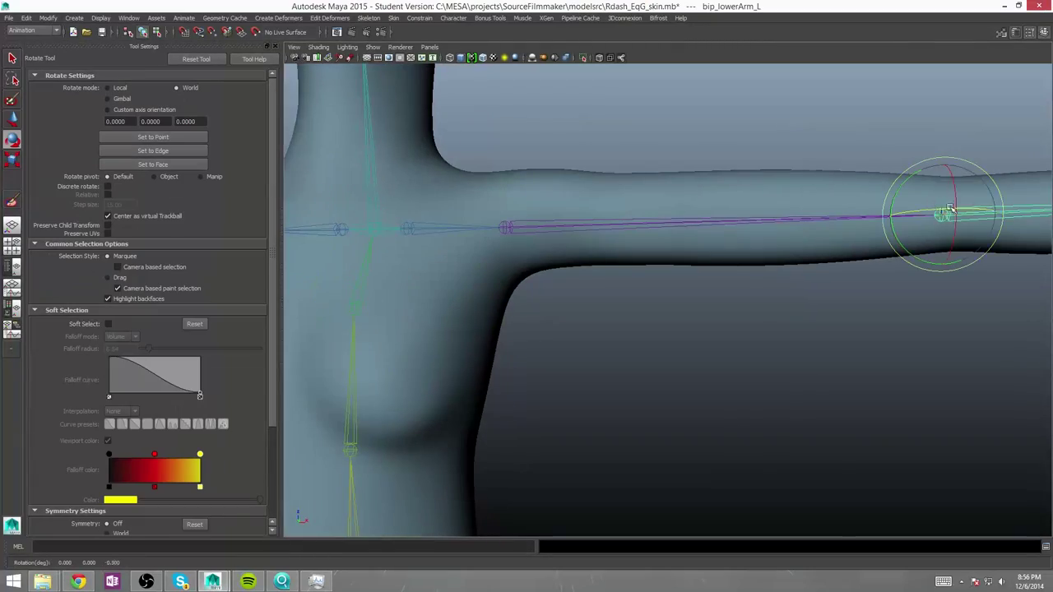
{"action": "left_click_drag", "start_coordinate": [952, 212], "coordinate": [881, 206], "text": "alt"}
{"action": "right_click_drag", "start_coordinate": [880, 206], "coordinate": [768, 258], "text": "alt"}
{"action": "key", "text": "ctrl+z"}
{"action": "right_click_drag", "start_coordinate": [649, 218], "coordinate": [520, 251], "text": "alt"}
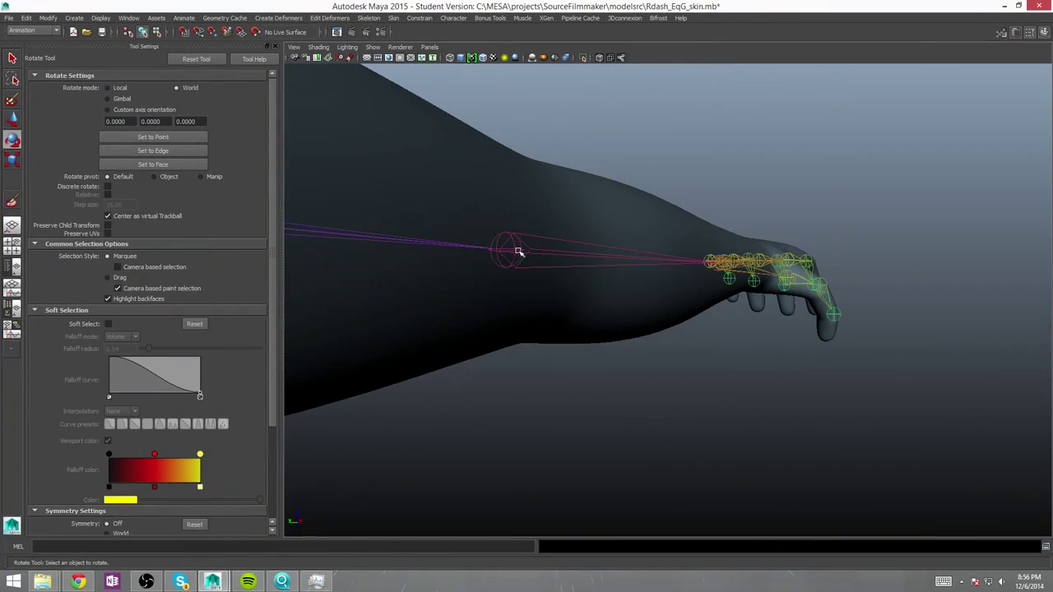
{"action": "left_click", "coordinate": [520, 251]}
{"action": "mouse_move", "coordinate": [446, 242]}
{"action": "left_mouse_down", "text": "alt"}
{"action": "mouse_move", "coordinate": [446, 263]}
{"action": "mouse_move", "coordinate": [444, 246]}
{"action": "mouse_move", "coordinate": [427, 251]}
{"action": "mouse_move", "coordinate": [494, 263]}
{"action": "left_mouse_up", "text": "alt"}
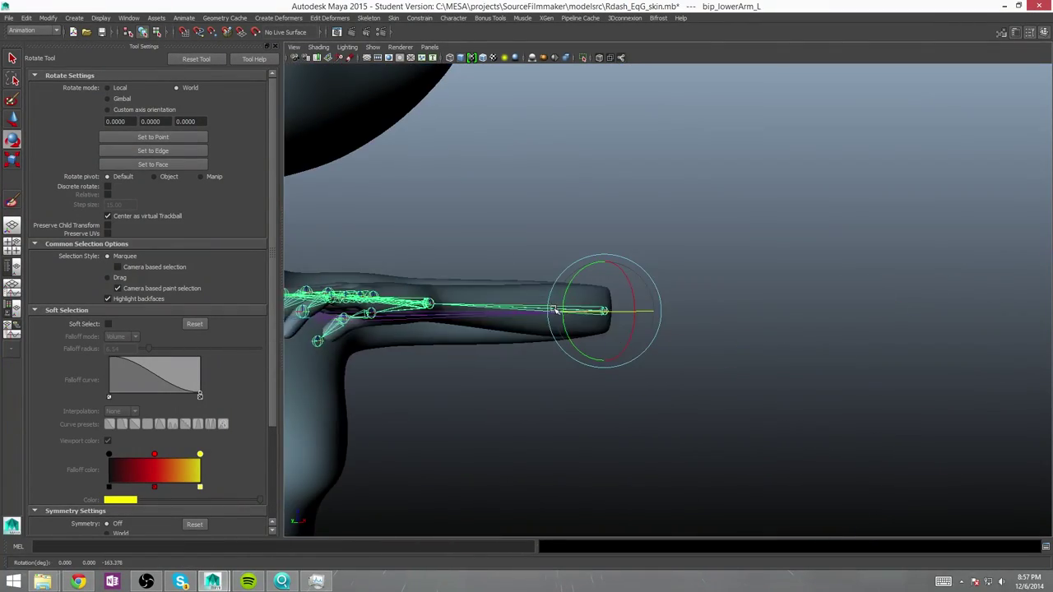
{"action": "right_click_drag", "start_coordinate": [493, 263], "coordinate": [583, 305], "text": "alt"}
{"action": "left_click_drag", "start_coordinate": [583, 305], "coordinate": [510, 255], "text": "alt"}
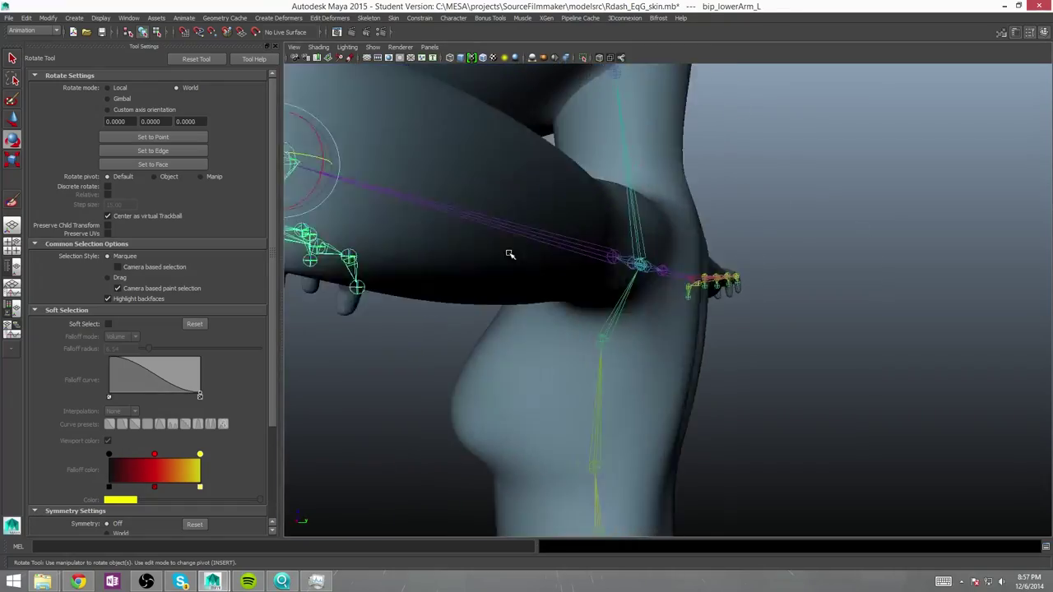
{"action": "left_click", "coordinate": [509, 255]}
{"action": "right_click_drag", "start_coordinate": [510, 255], "coordinate": [523, 245], "text": "alt"}
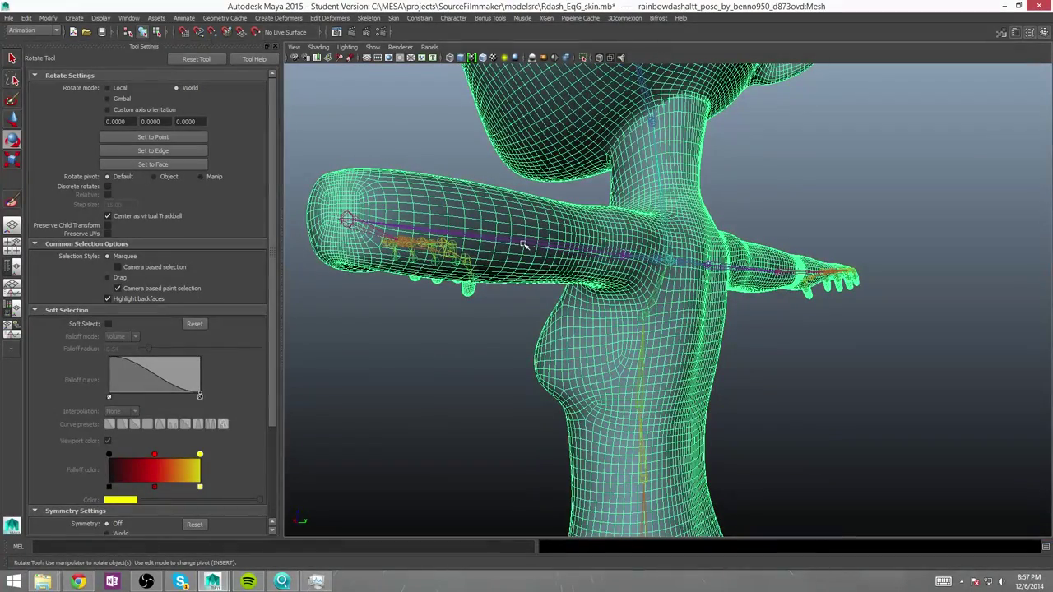